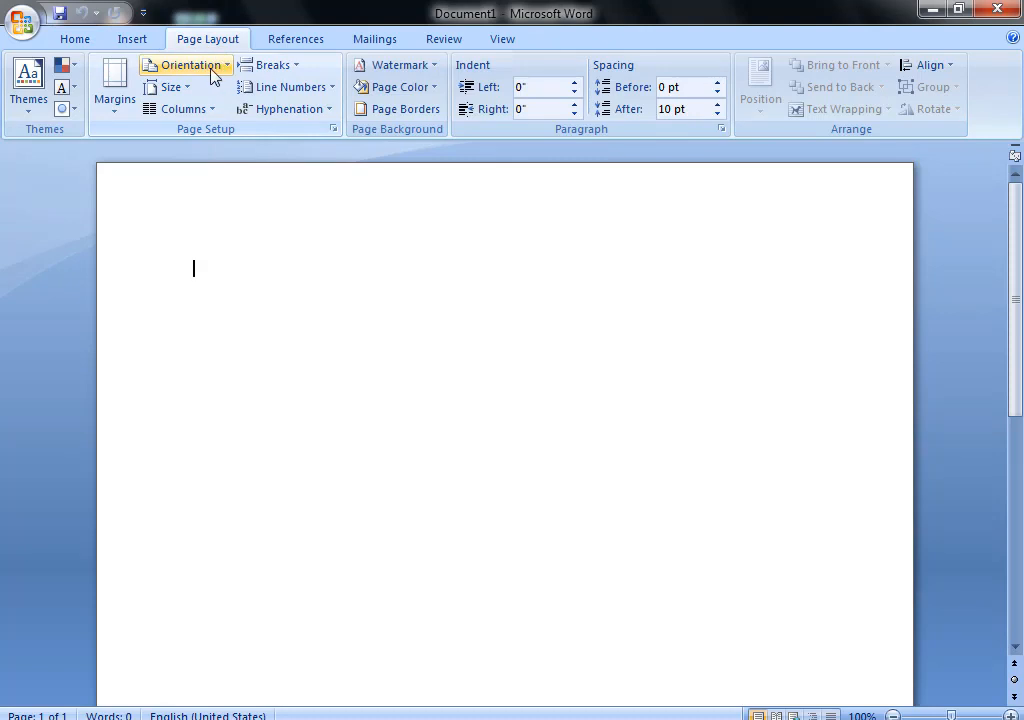
Set the page orientation to Landscape and the paper size to A4.
{"action": "left_click", "coordinate": [210, 68]}
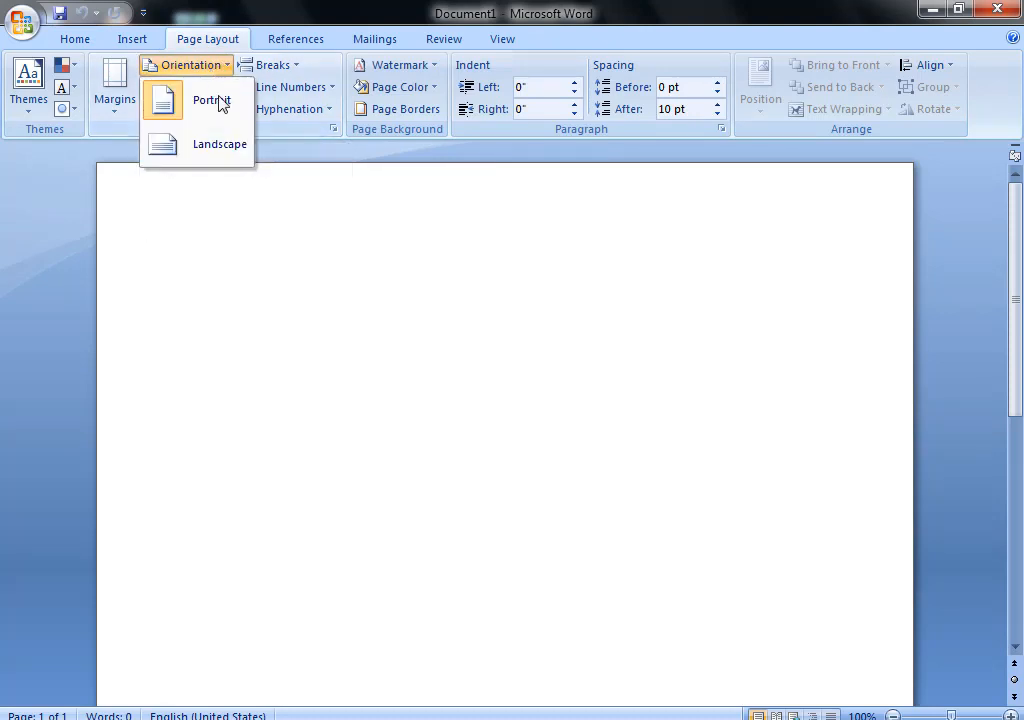
{"action": "left_click", "coordinate": [199, 155]}
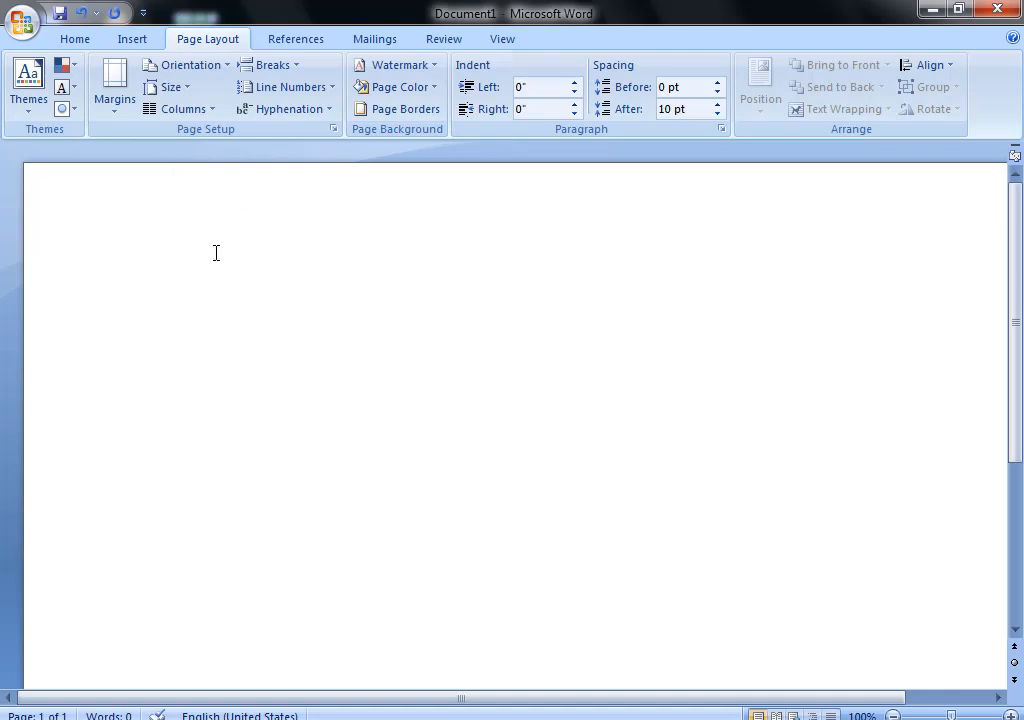
{"action": "left_click", "coordinate": [171, 88]}
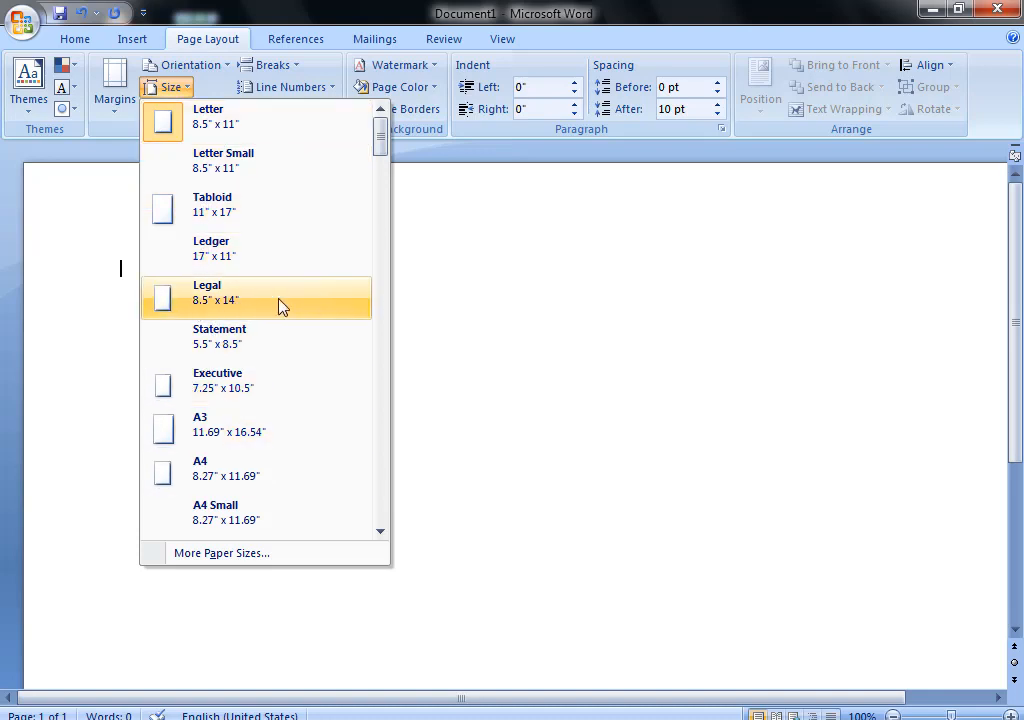
{"action": "left_click", "coordinate": [211, 477]}
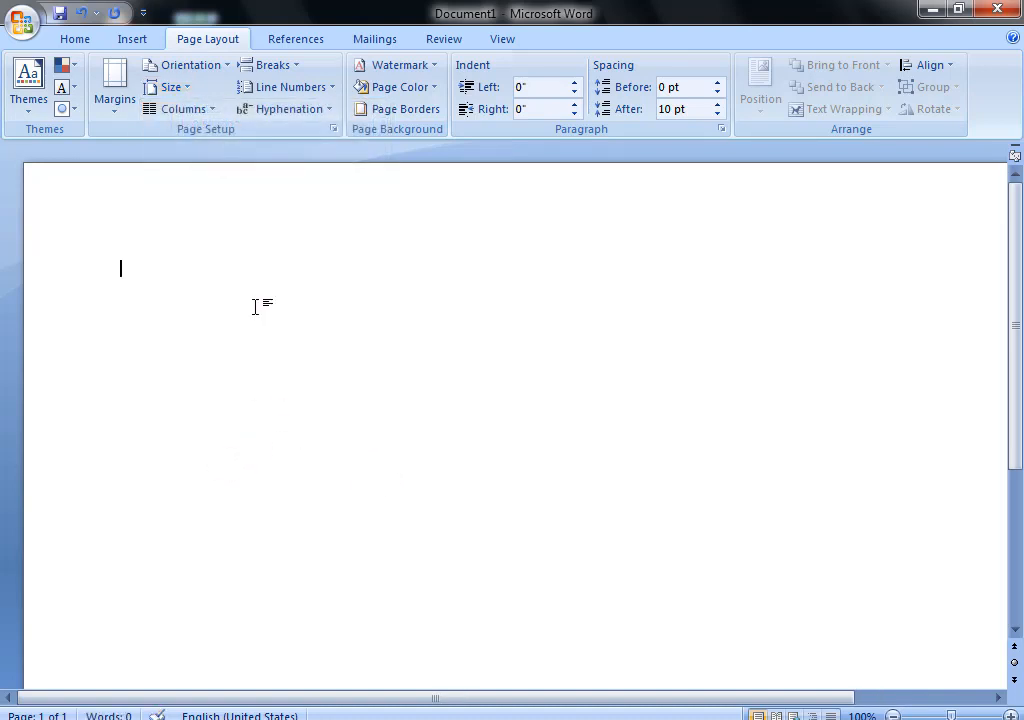
Increase the font size of the empty first line to 26.
{"action": "left_click", "coordinate": [62, 39]}
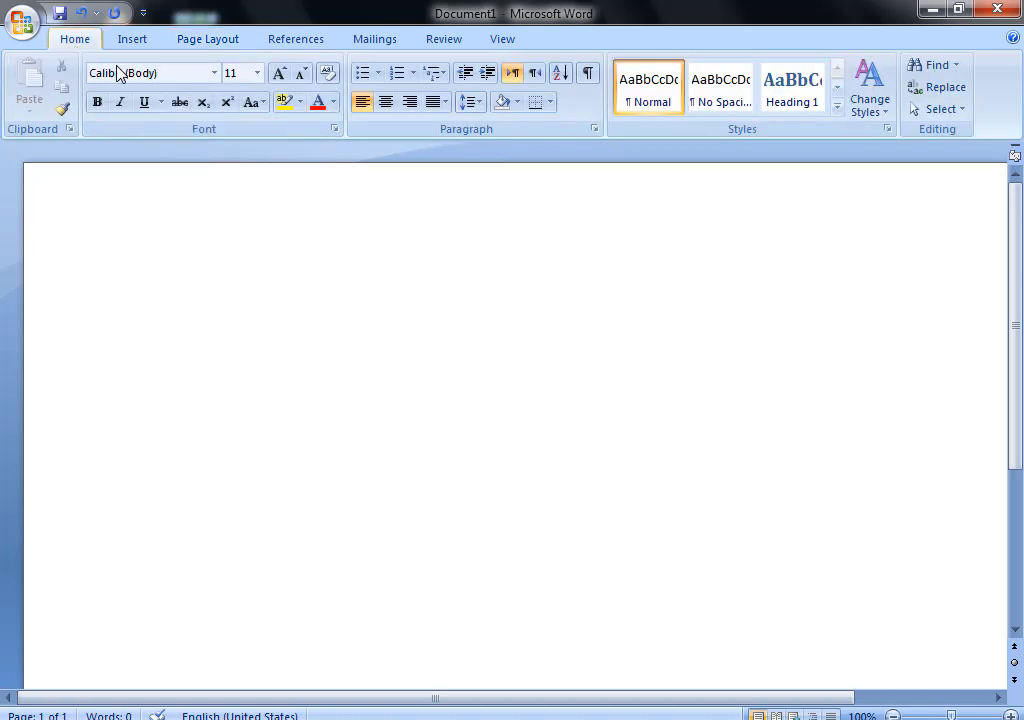
{"action": "left_click", "coordinate": [279, 75]}
{"action": "left_click", "coordinate": [279, 75]}
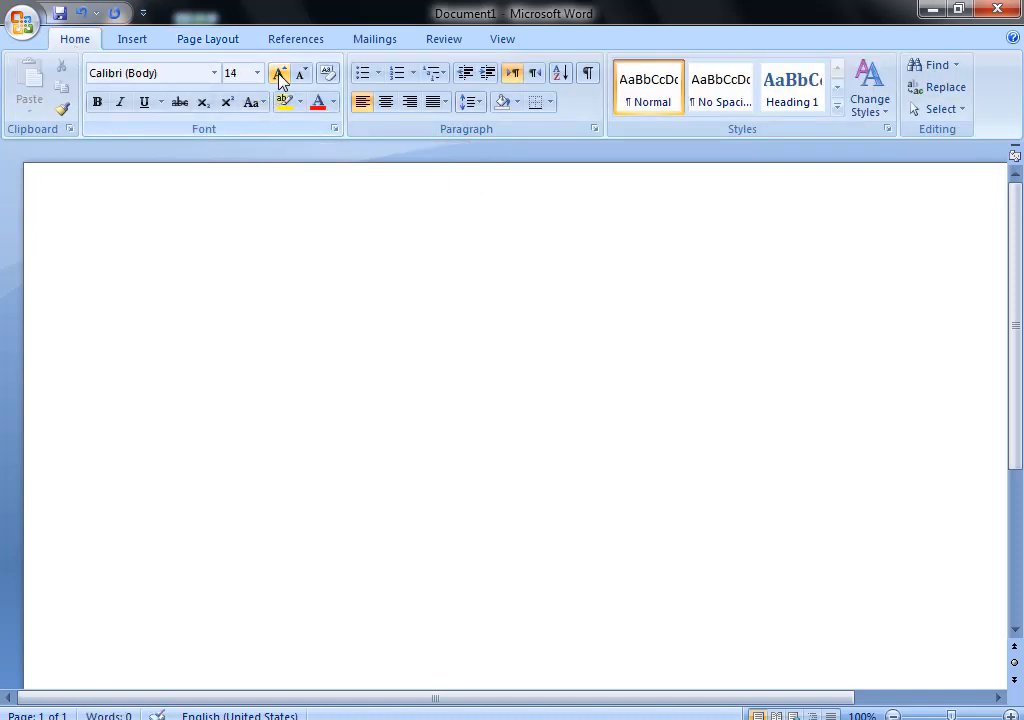
{"action": "left_click", "coordinate": [279, 75]}
{"action": "left_click", "coordinate": [279, 75]}
{"action": "left_click", "coordinate": [279, 75]}
{"action": "left_click", "coordinate": [279, 75]}
{"action": "left_click", "coordinate": [279, 75]}
{"action": "left_click", "coordinate": [279, 75]}
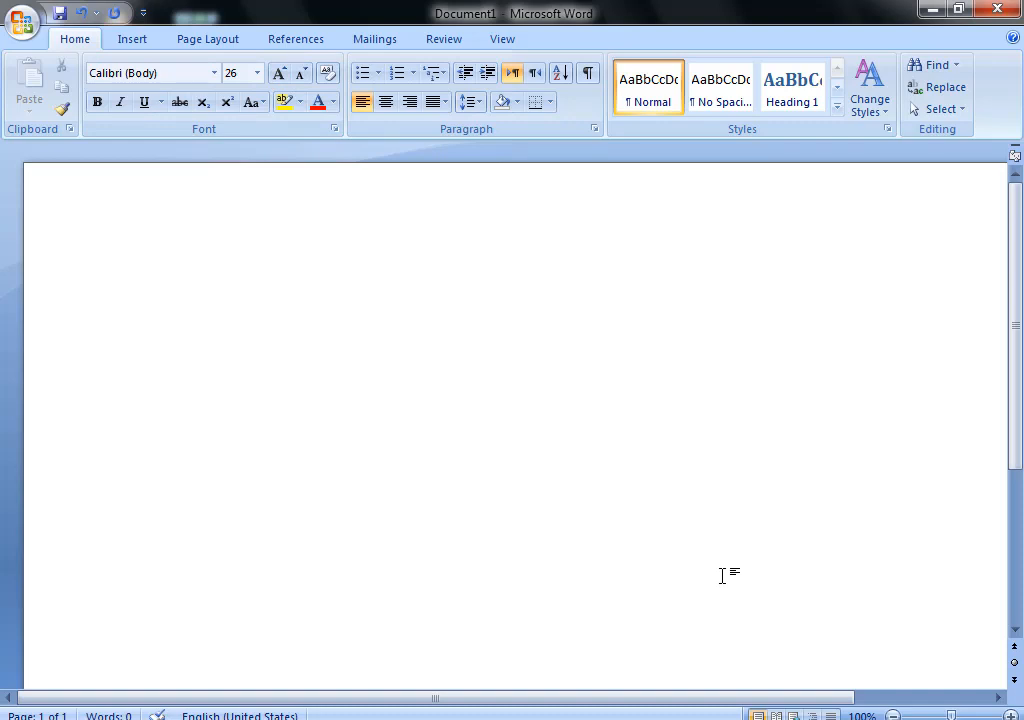
Write the sentence "Exercise is necessary for health." on the first line and start a new line below it.
{"action": "type", "text": "e"}
{"action": "key", "text": "BackSpace"}
{"action": "type", "text": "excer"}
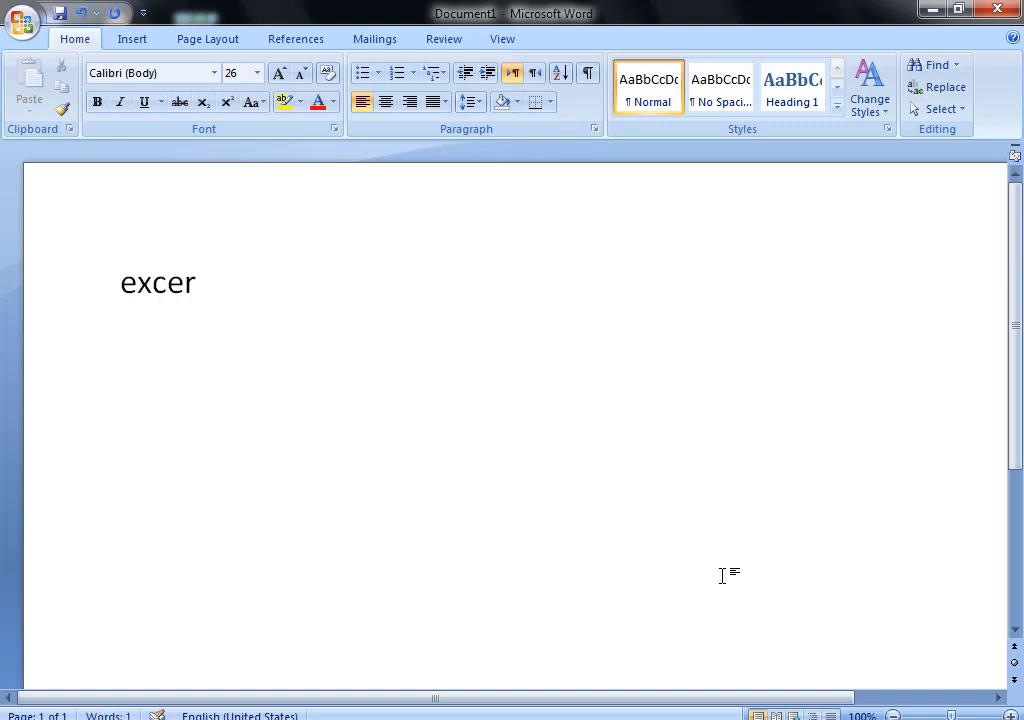
{"action": "type", "text": "cise "}
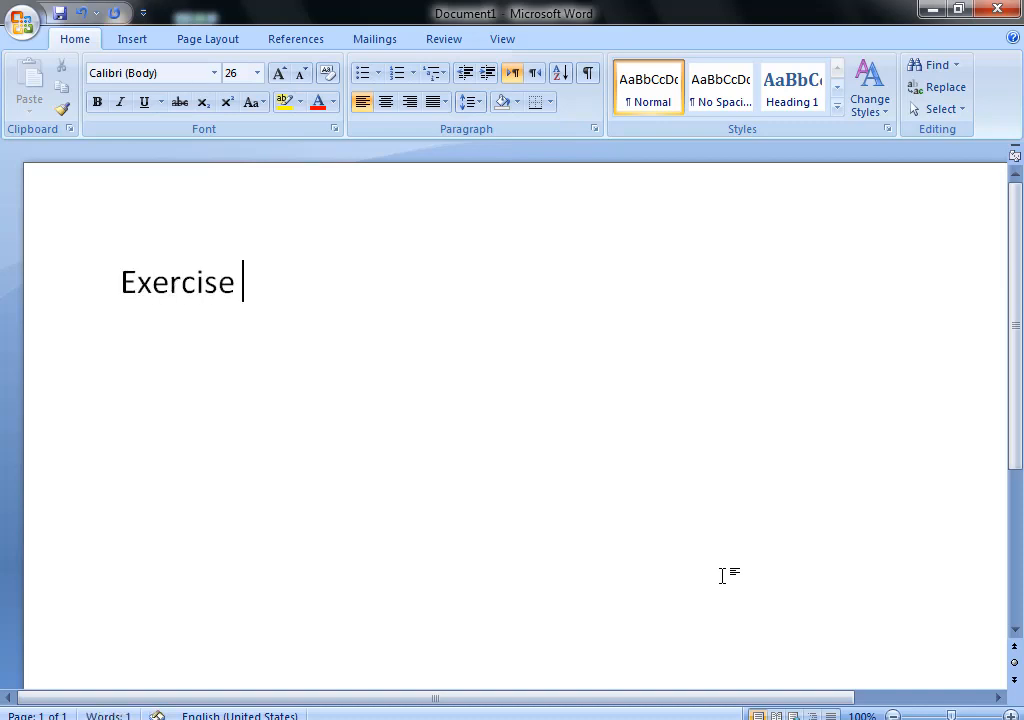
{"action": "type", "text": "is nec"}
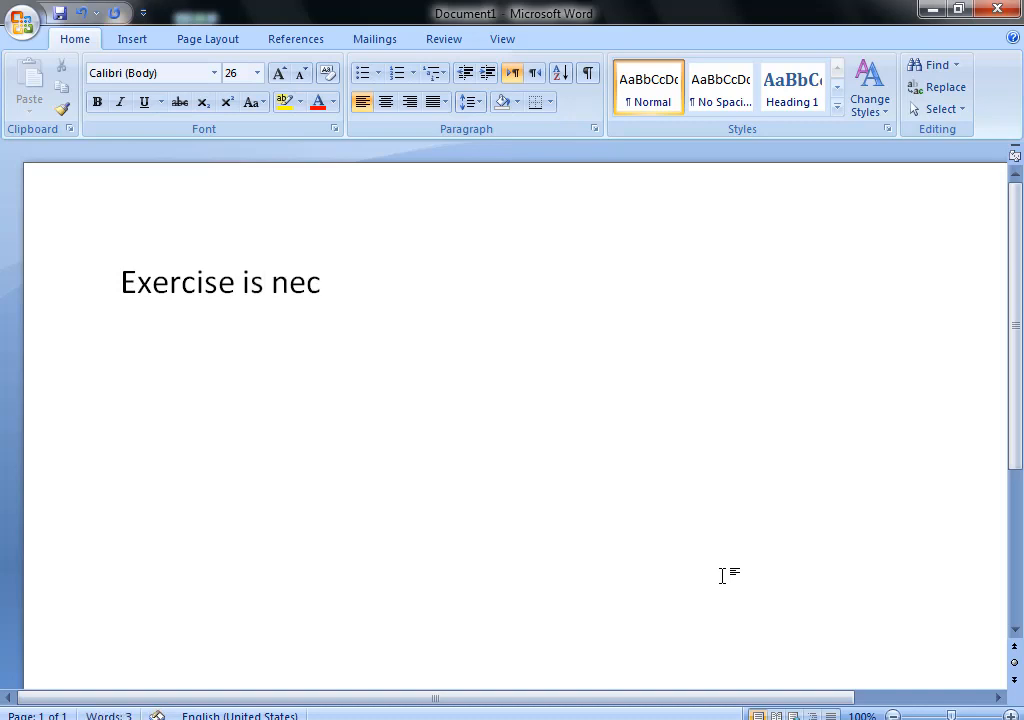
{"action": "type", "text": "e"}
{"action": "key", "text": "BackSpace"}
{"action": "type", "text": "e"}
{"action": "key", "text": "BackSpace"}
{"action": "type", "text": "cessary "}
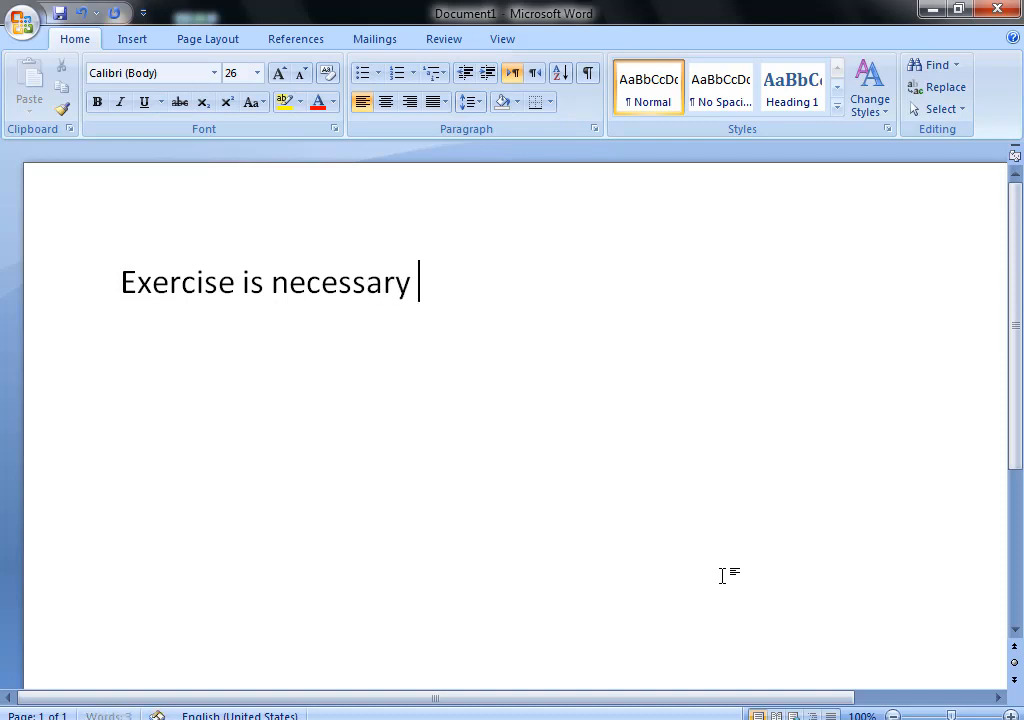
{"action": "type", "text": "for "}
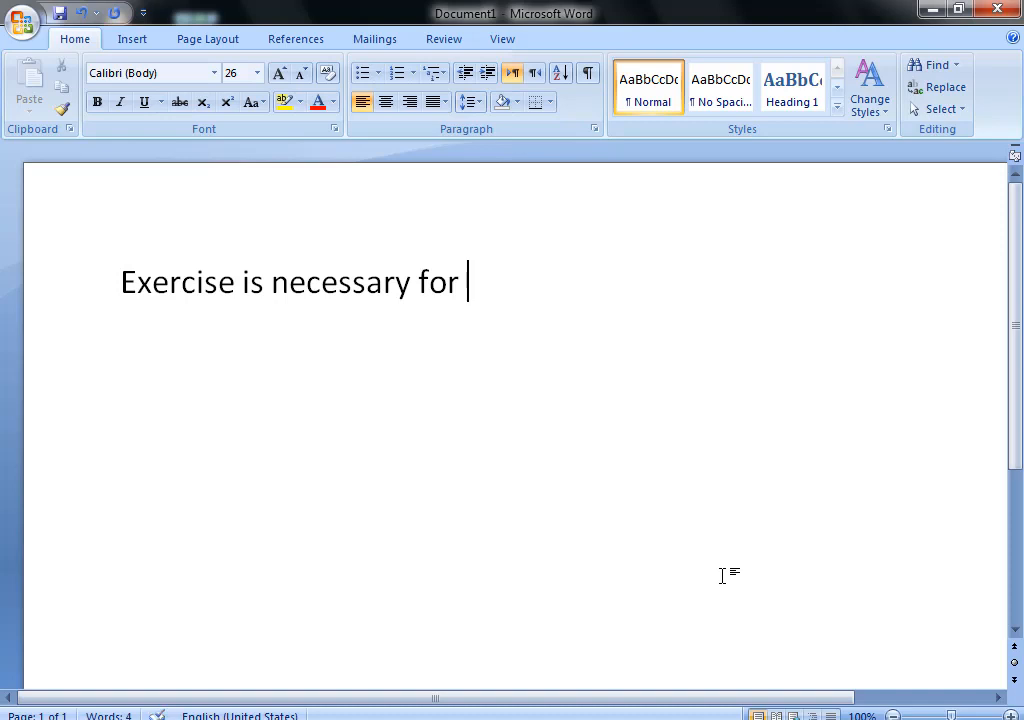
{"action": "type", "text": "health"}
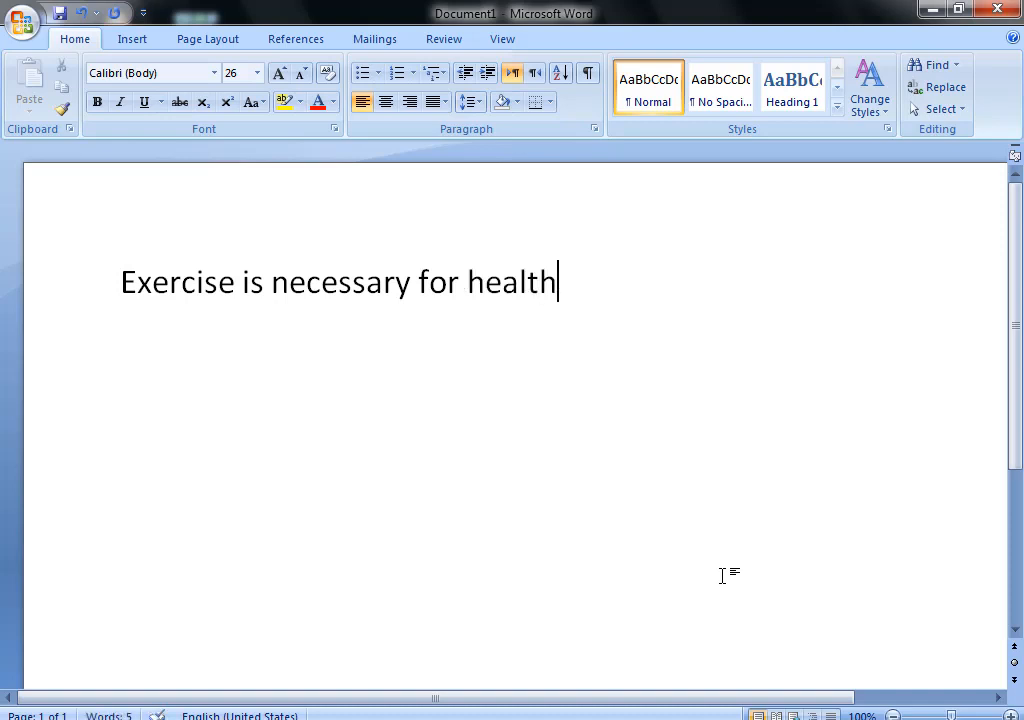
{"action": "type", "text": "."}
{"action": "key", "text": "Return"}
Switch the input language to Urdu (Islamic Republic of Pakistan) and back to English (United States).
{"action": "left_click", "coordinate": [818, 719]}
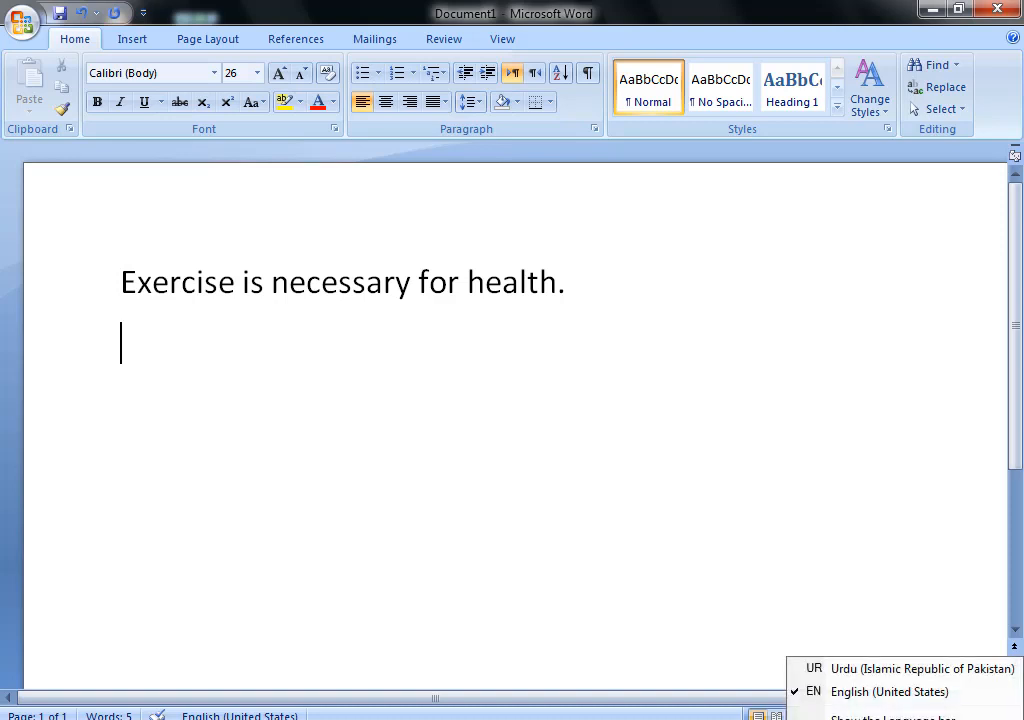
{"action": "left_click", "coordinate": [814, 672]}
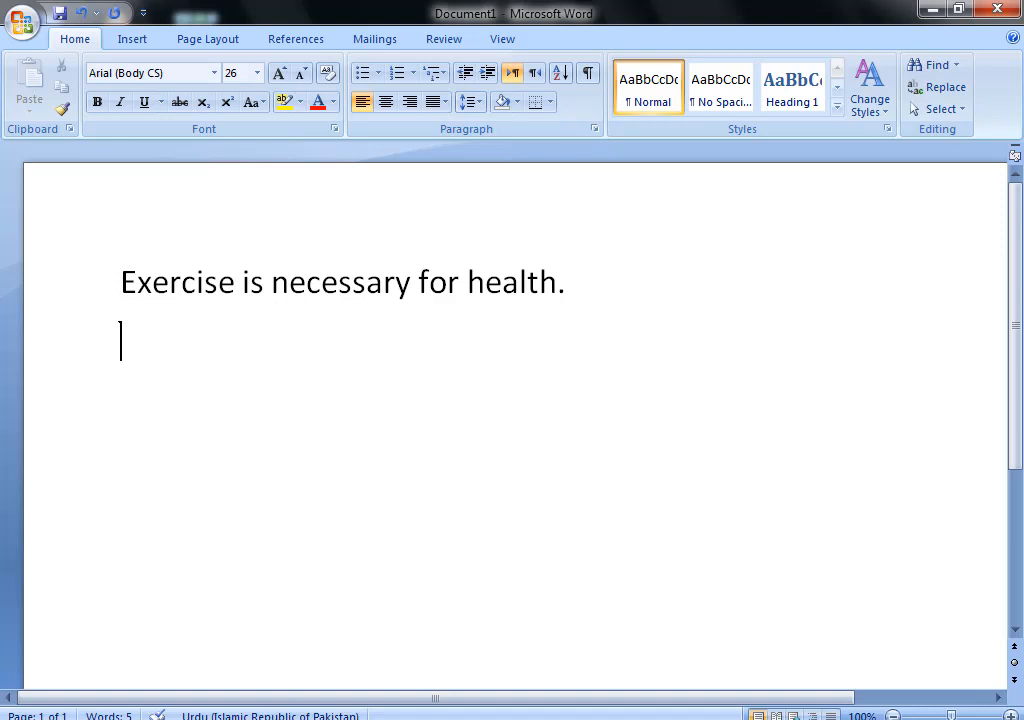
{"action": "left_click", "coordinate": [818, 719]}
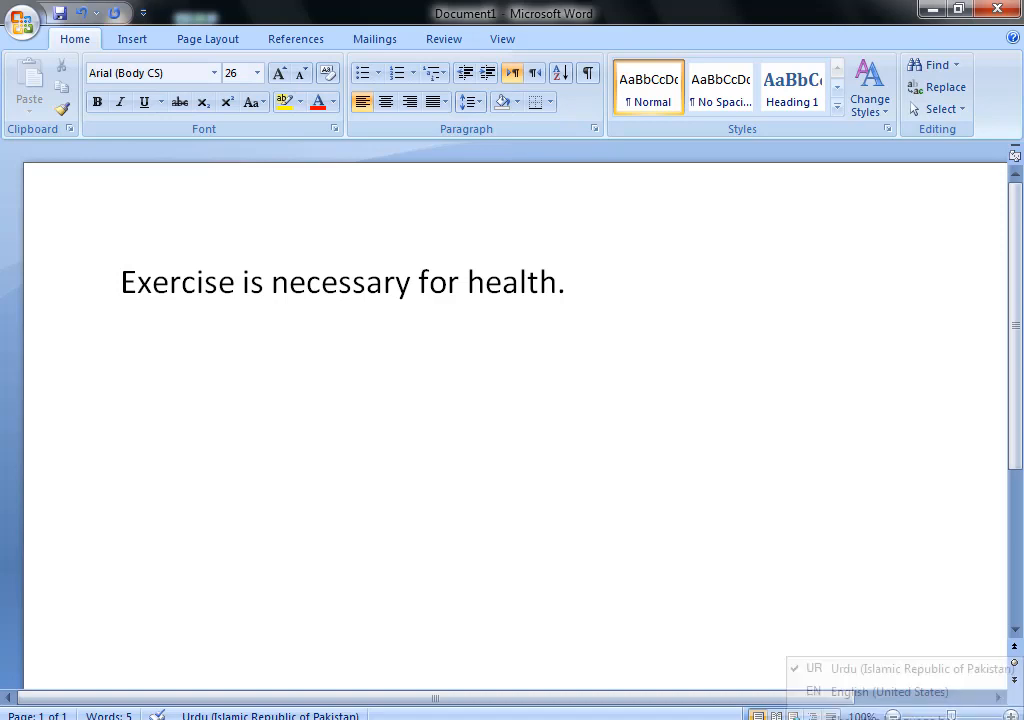
{"action": "left_click", "coordinate": [816, 700]}
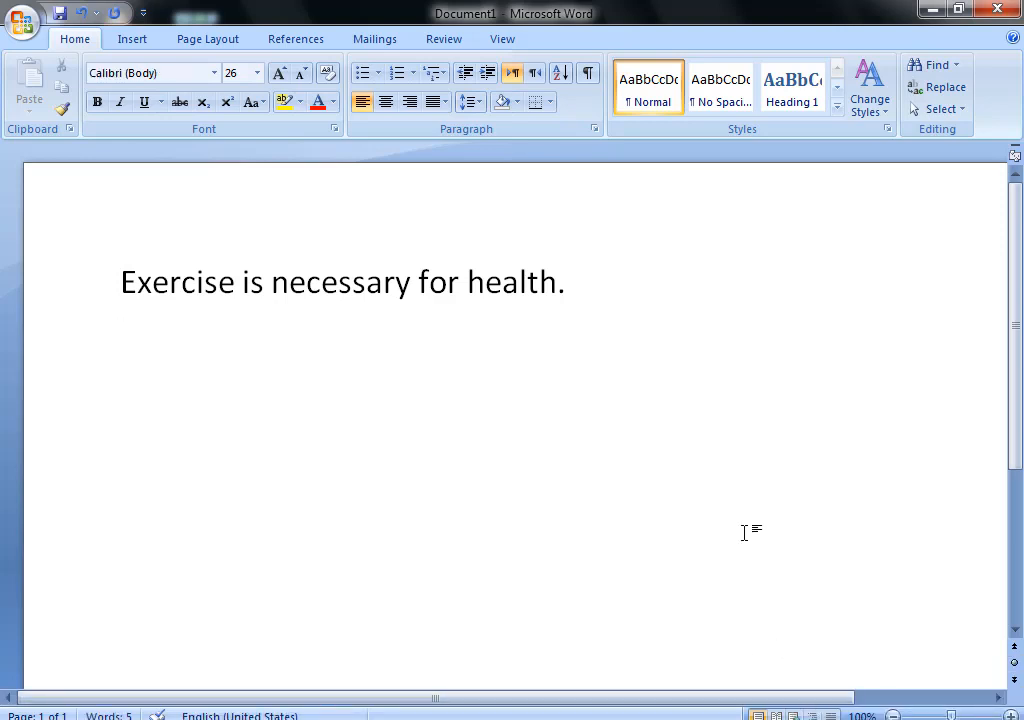
Switch the input language to Urdu and write "ورزش صحت کے لیے ضروری ہے۔" on the second line.
{"action": "key", "text": "alt+shift"}
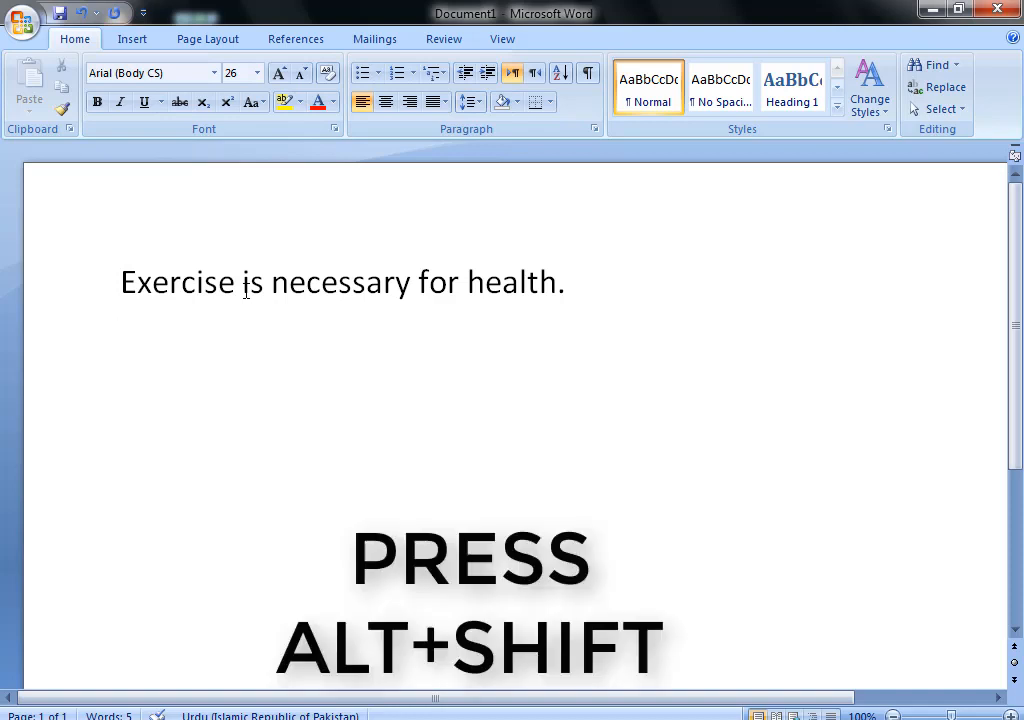
{"action": "type", "text": "رزش"}
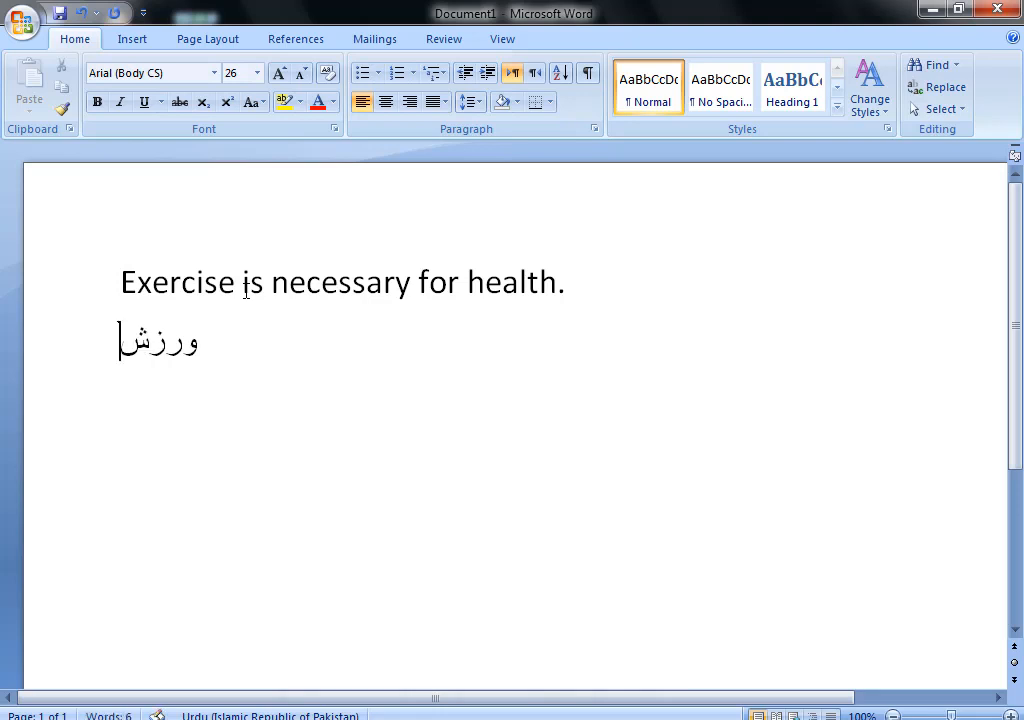
{"action": "type", "text": " ص"}
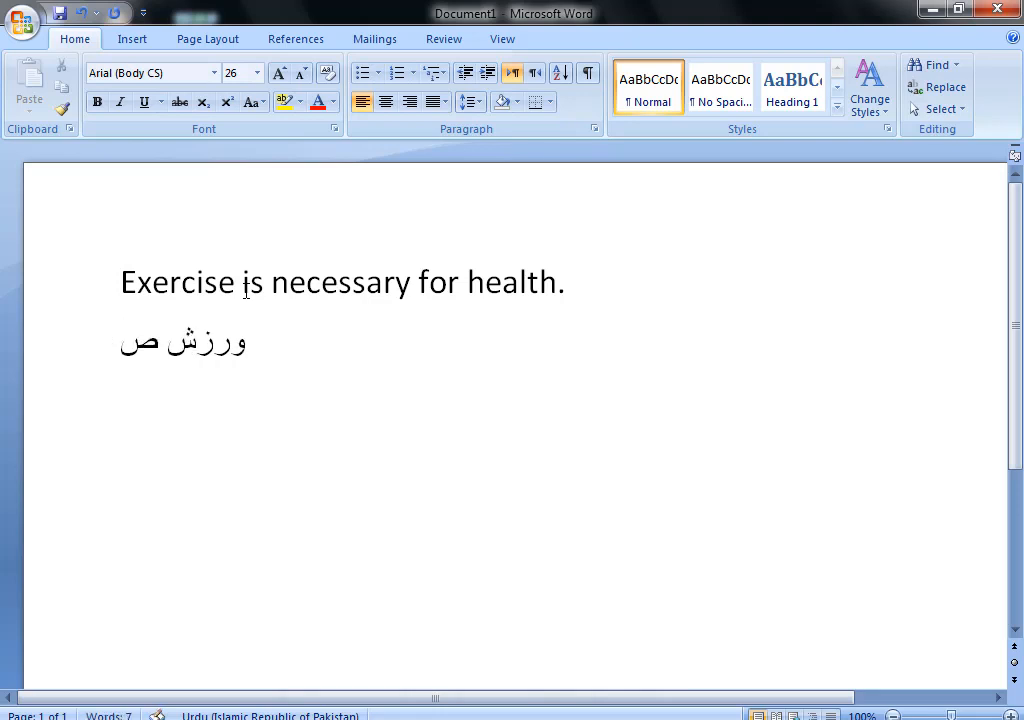
{"action": "type", "text": "حت کے لیے"}
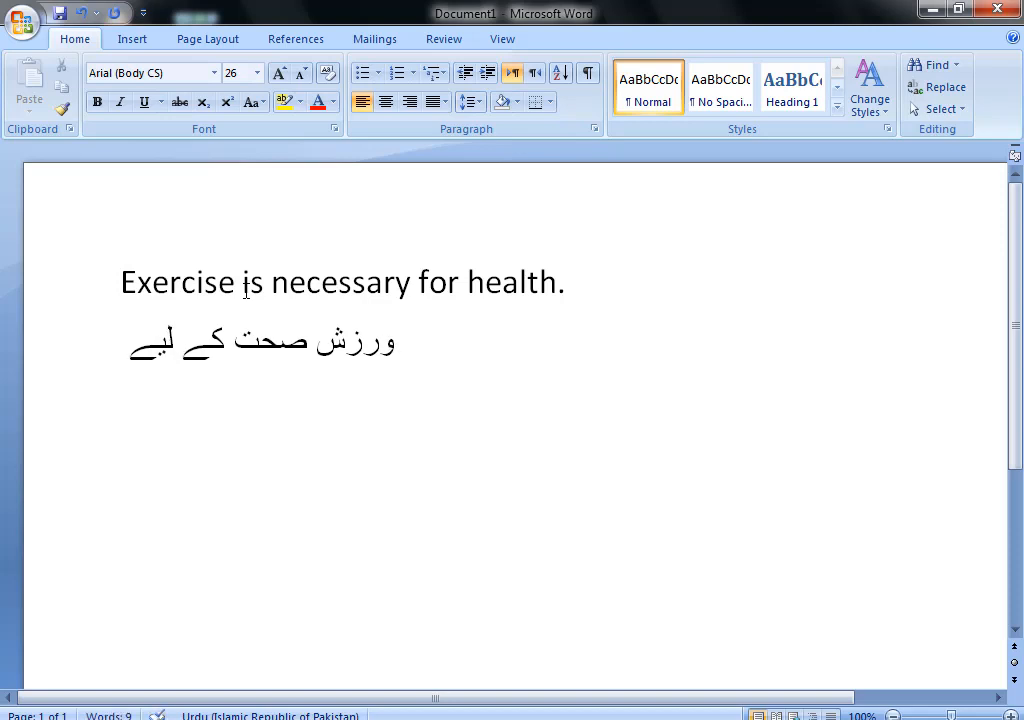
{"action": "type", "text": " ضرورہ"}
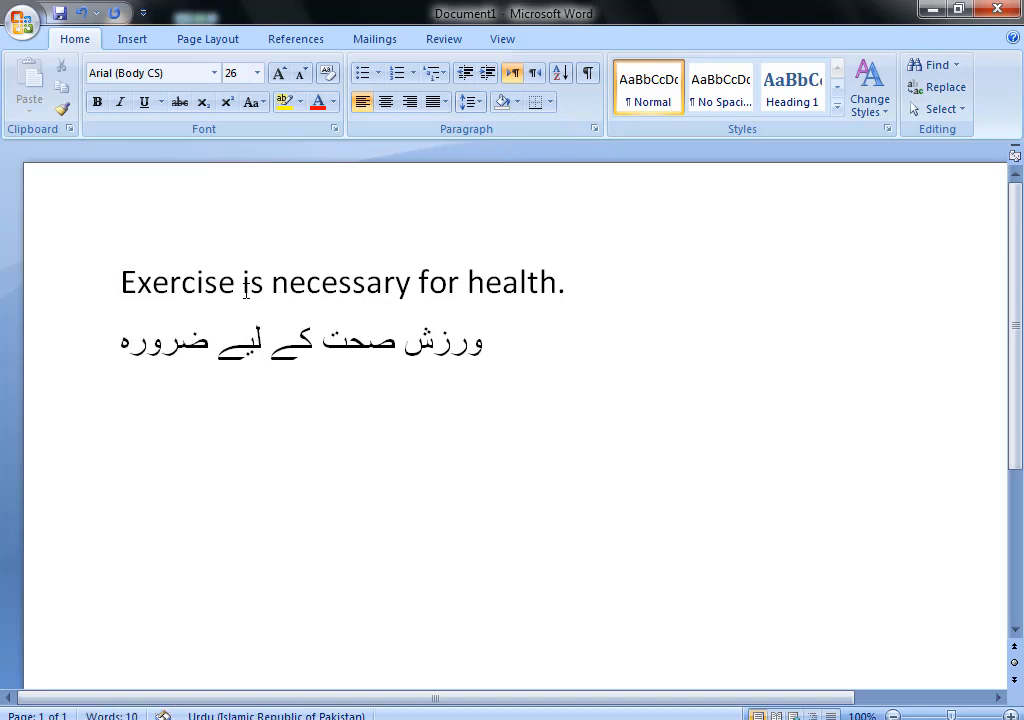
{"action": "key", "text": "BackSpace"}
{"action": "type", "text": "ی ہے۔"}
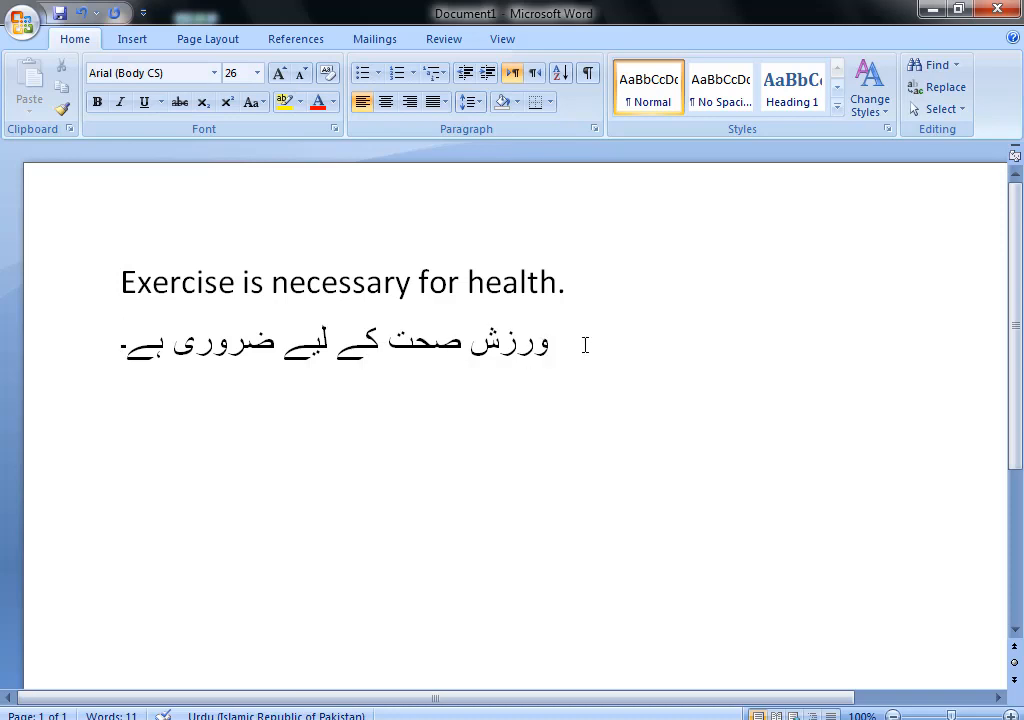
Change the font of the Urdu sentence on the second line to Jameel Noori Nastaleeq.
{"action": "triple_click", "coordinate": [522, 345]}
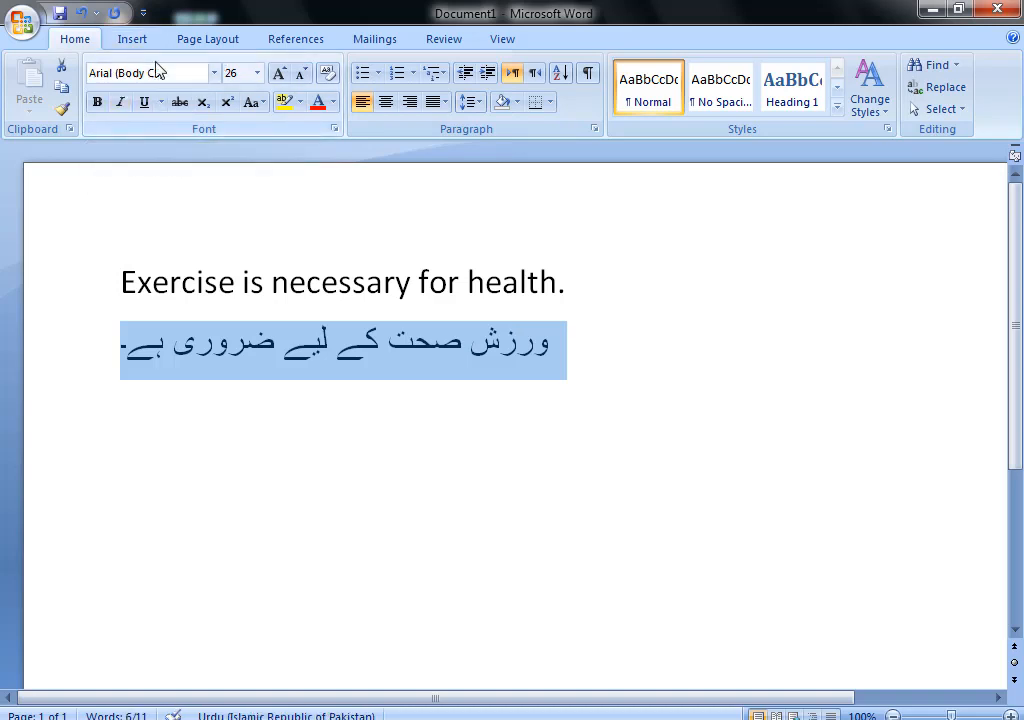
{"action": "left_click", "coordinate": [214, 74]}
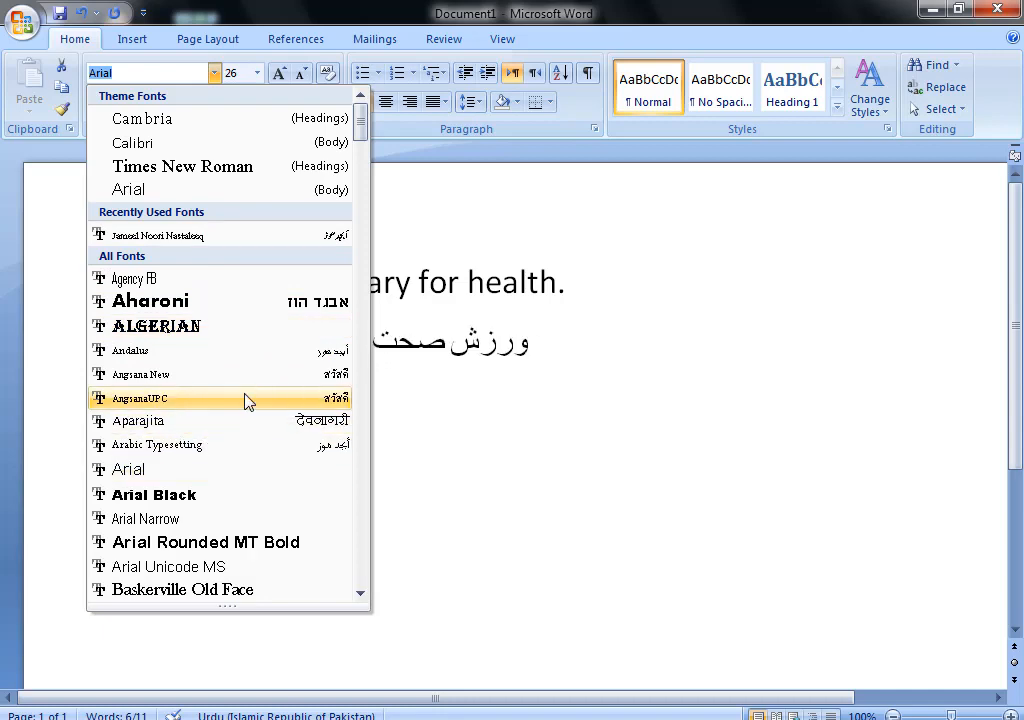
{"action": "scroll", "coordinate": [247, 400], "scroll_direction": "down", "scroll_amount": 8}
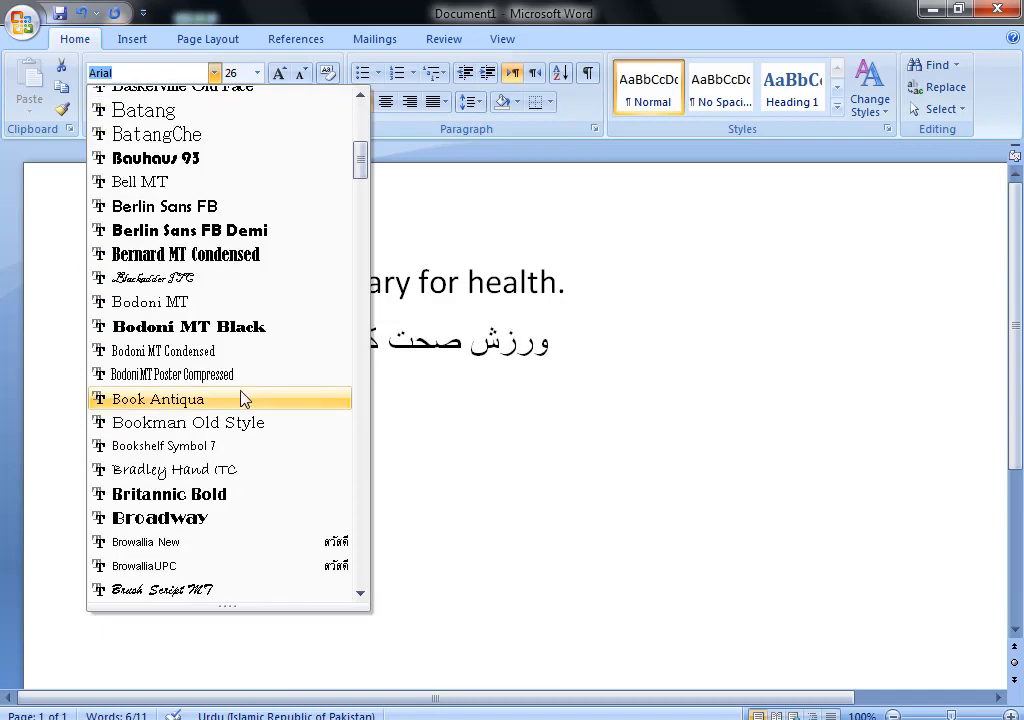
{"action": "scroll", "coordinate": [245, 400], "scroll_direction": "down", "scroll_amount": 9}
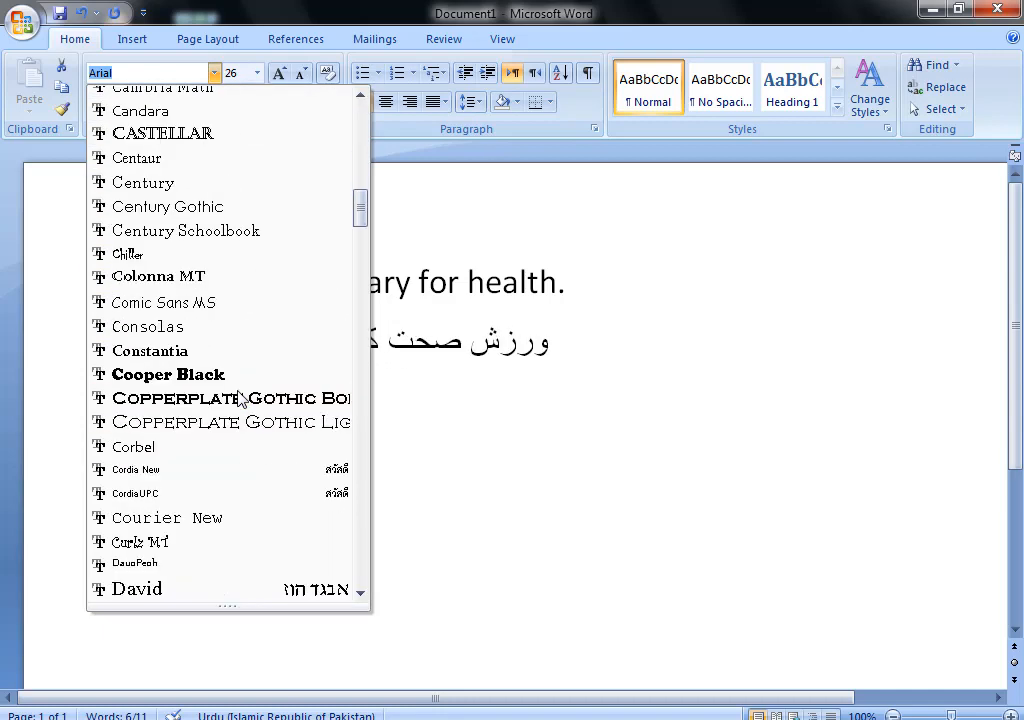
{"action": "scroll", "coordinate": [240, 400], "scroll_direction": "down", "scroll_amount": 6}
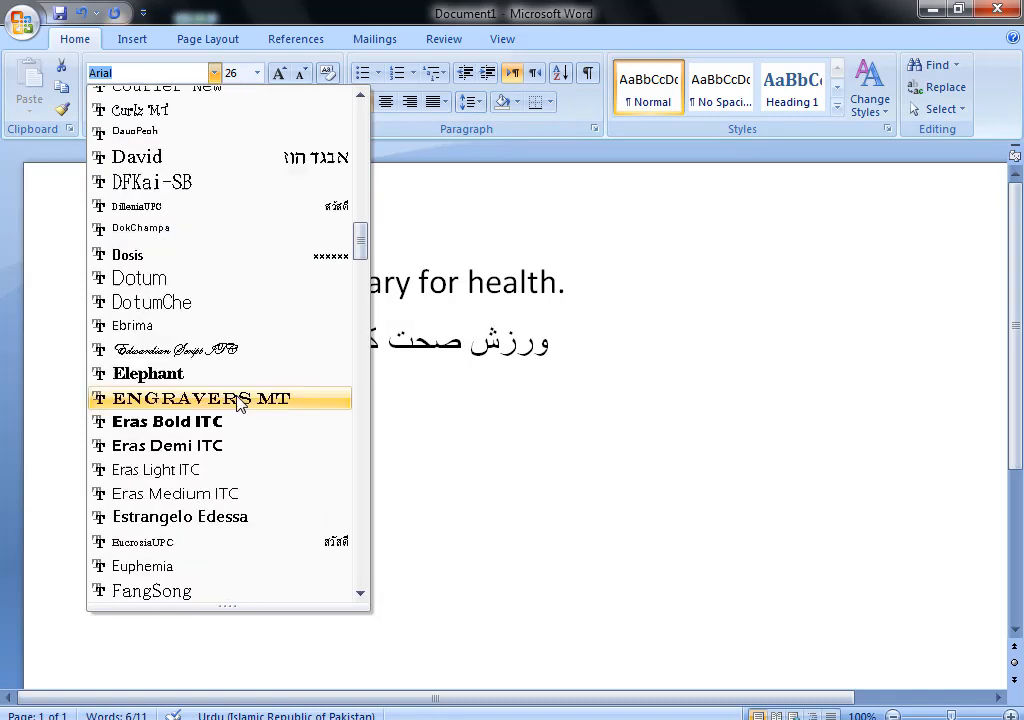
{"action": "scroll", "coordinate": [240, 402], "scroll_direction": "down", "scroll_amount": 6}
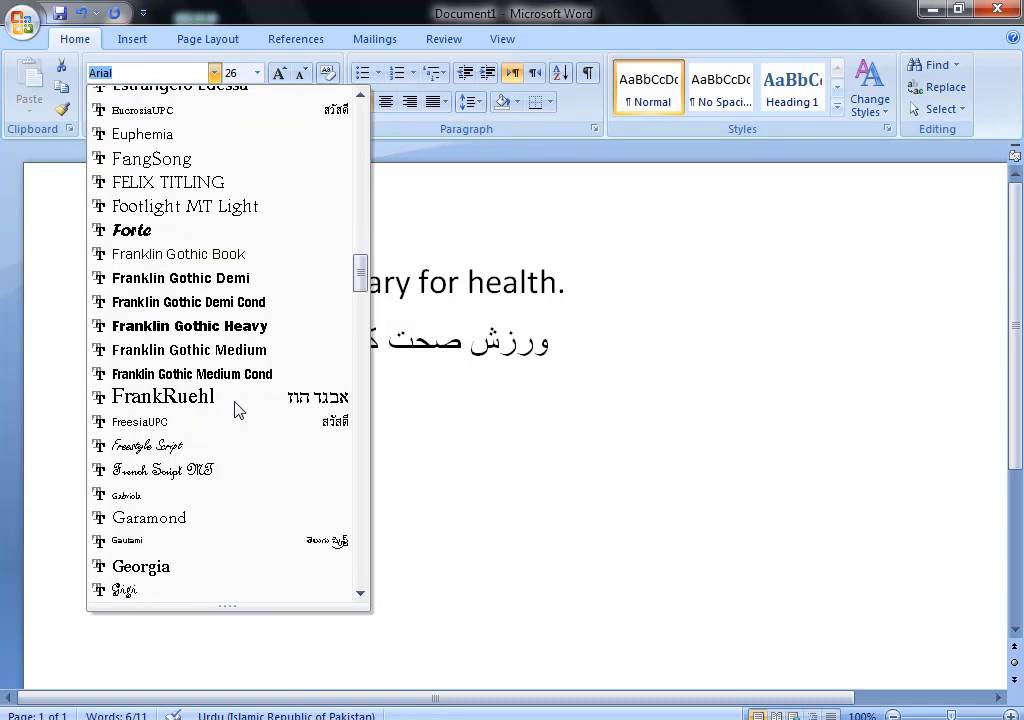
{"action": "scroll", "coordinate": [238, 410], "scroll_direction": "down", "scroll_amount": 1}
{"action": "scroll", "coordinate": [240, 410], "scroll_direction": "down", "scroll_amount": 2}
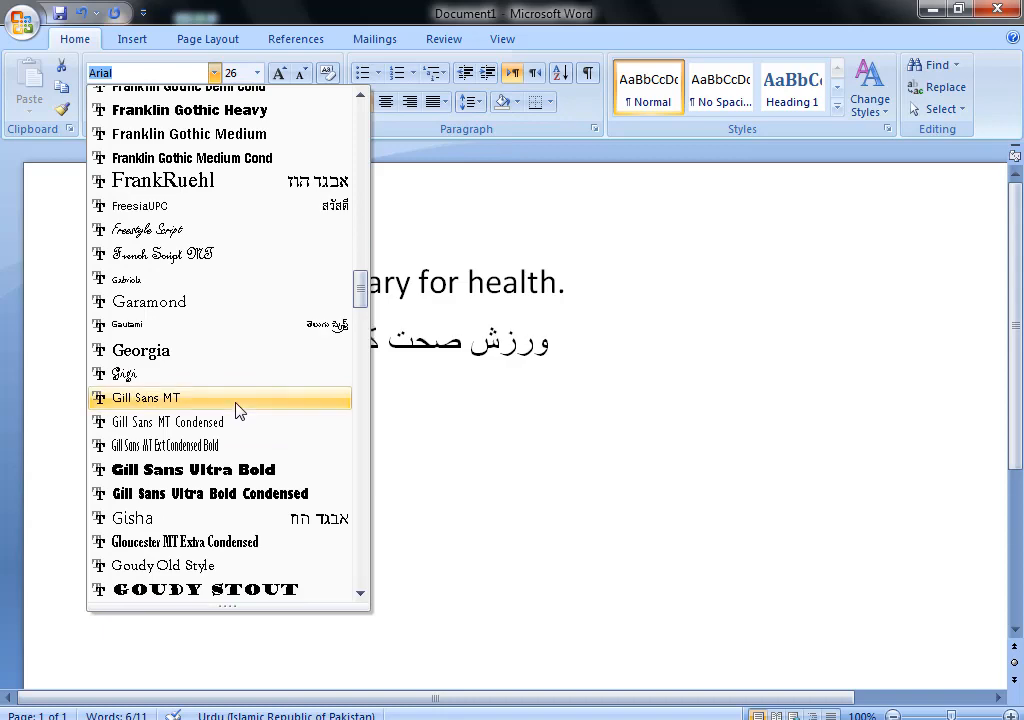
{"action": "scroll", "coordinate": [240, 412], "scroll_direction": "down", "scroll_amount": 6}
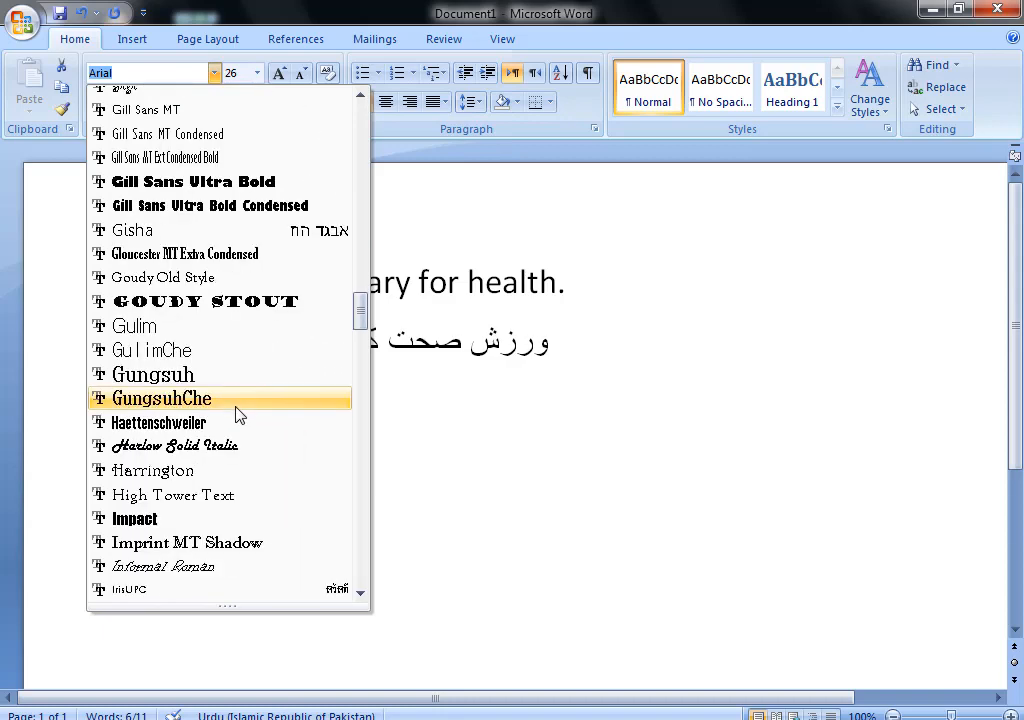
{"action": "scroll", "coordinate": [240, 416], "scroll_direction": "down", "scroll_amount": 4}
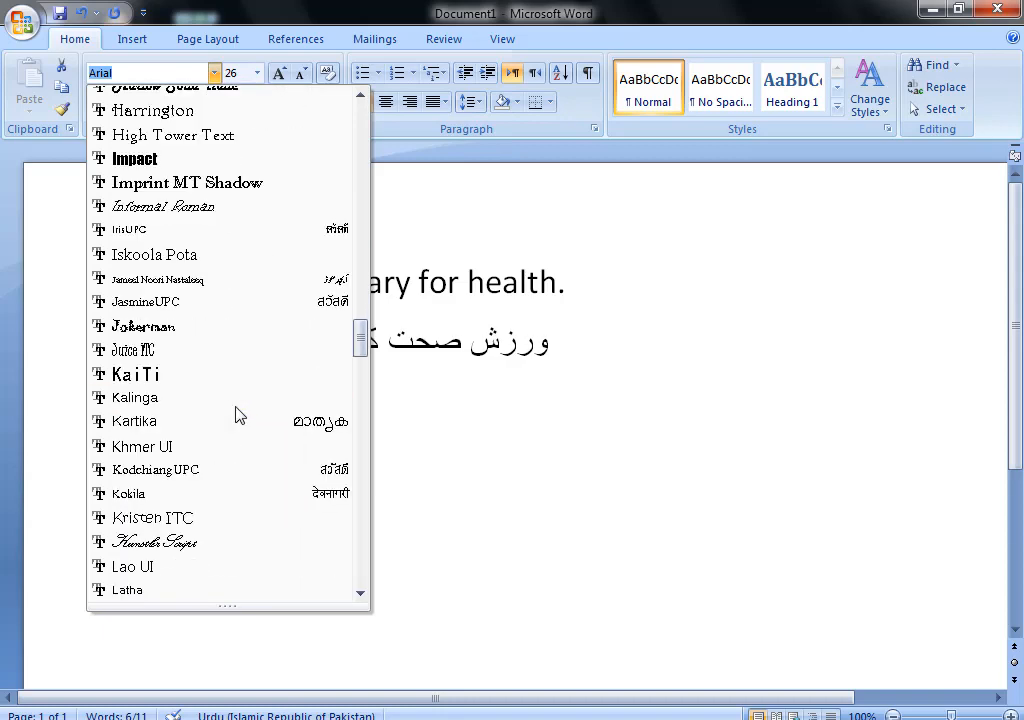
{"action": "scroll", "coordinate": [240, 416], "scroll_direction": "down", "scroll_amount": 4}
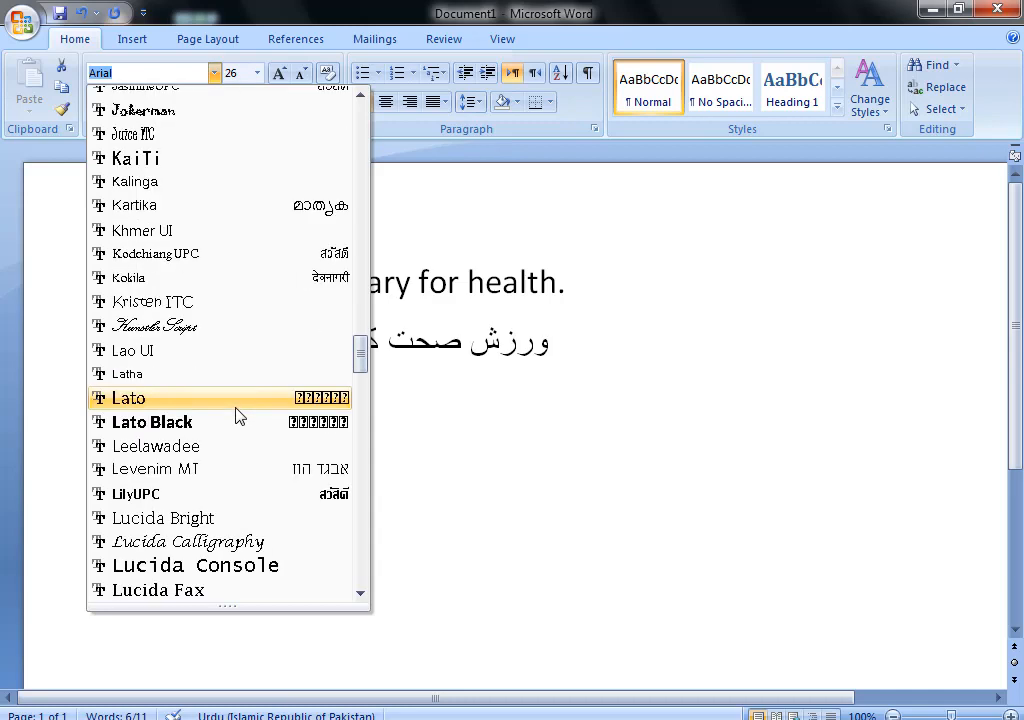
{"action": "scroll", "coordinate": [240, 416], "scroll_direction": "down", "scroll_amount": 1}
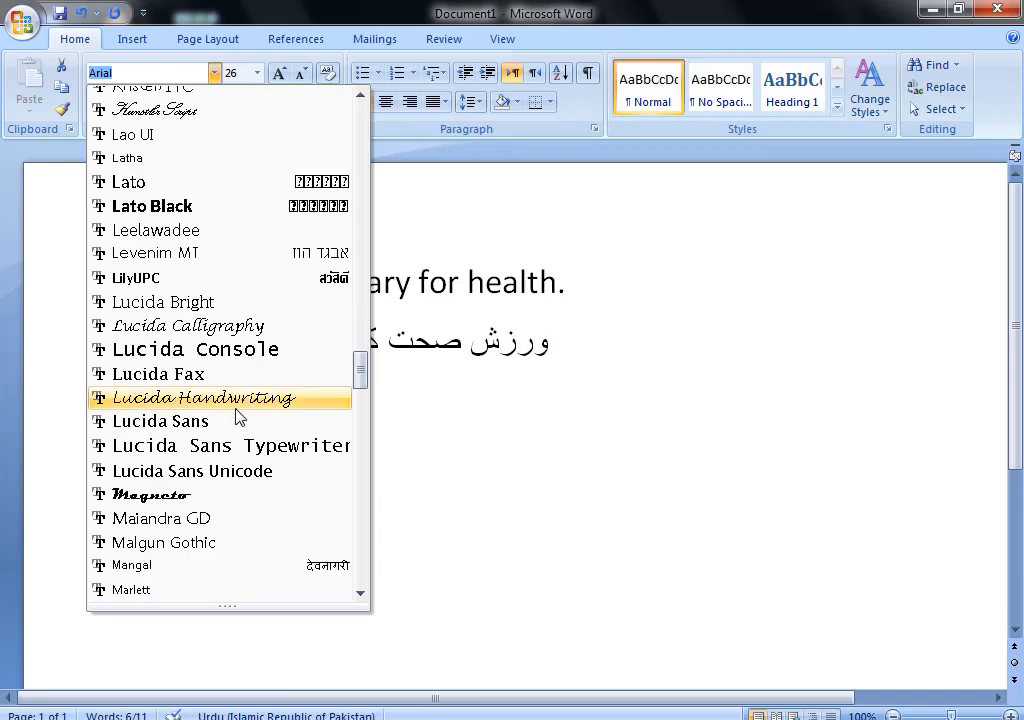
{"action": "scroll", "coordinate": [238, 416], "scroll_direction": "up", "scroll_amount": 3}
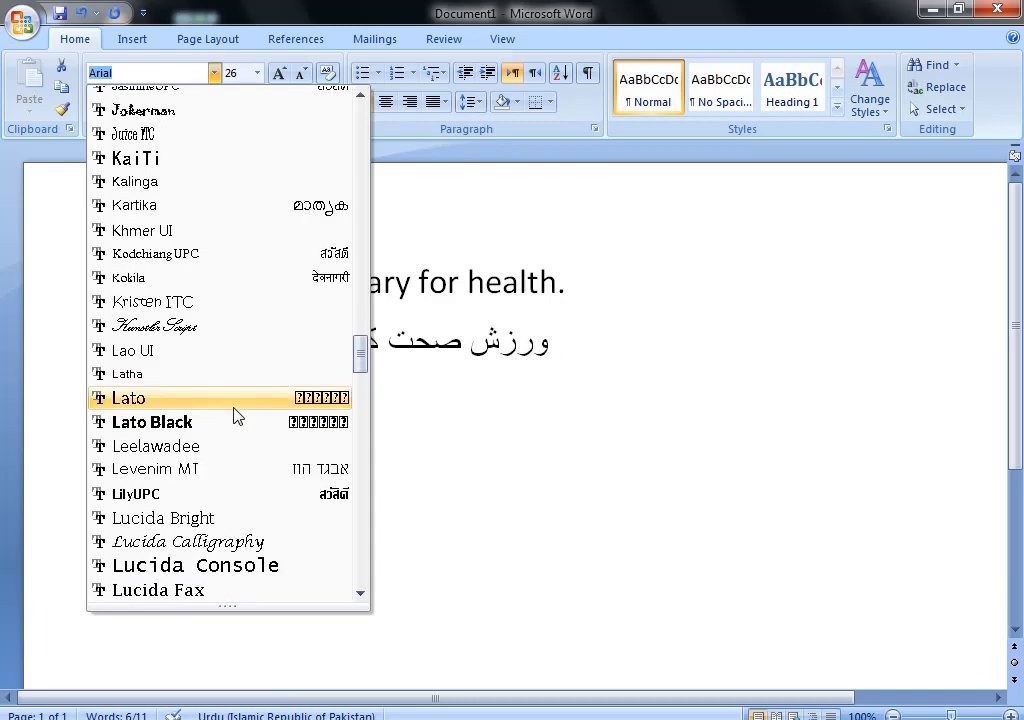
{"action": "scroll", "coordinate": [237, 416], "scroll_direction": "up", "scroll_amount": 1}
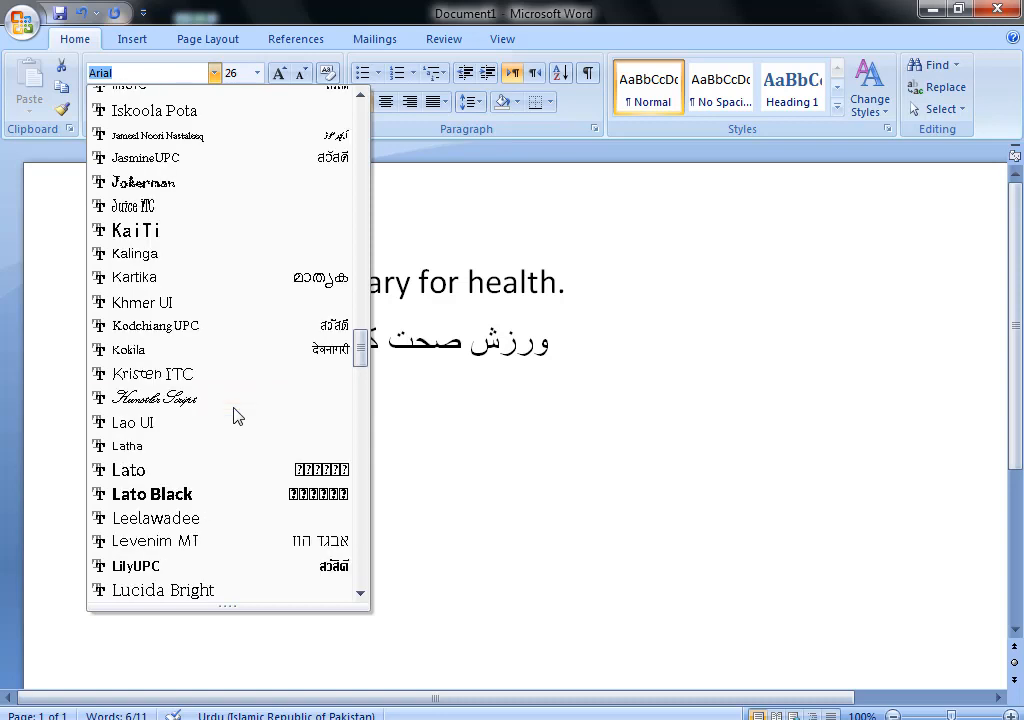
{"action": "left_click", "coordinate": [200, 140]}
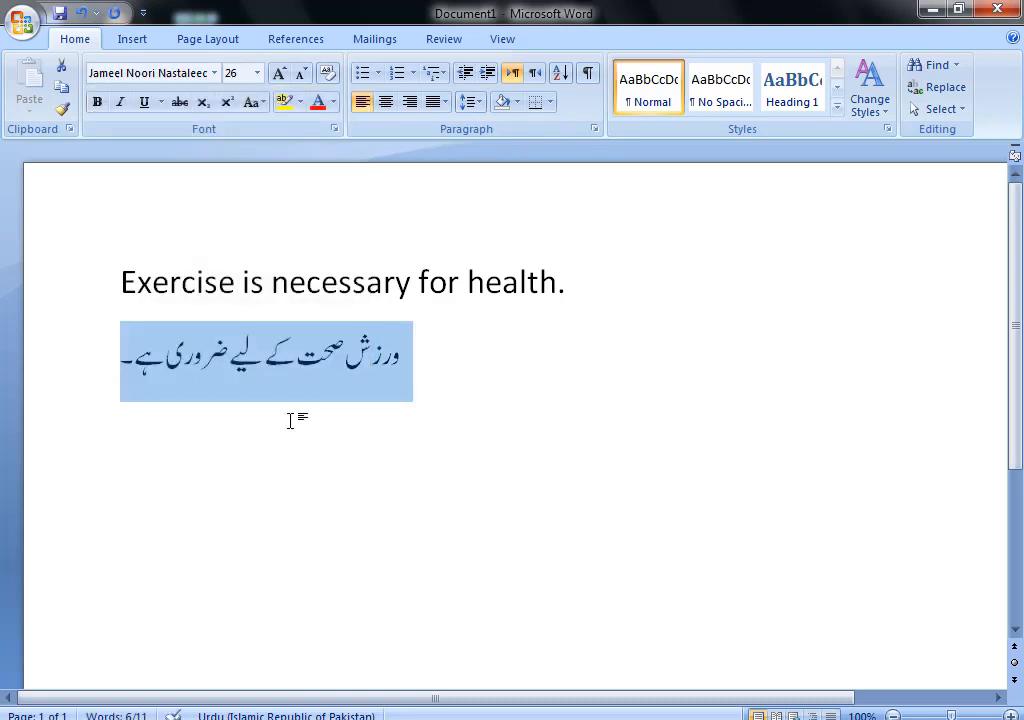
{"action": "left_click", "coordinate": [328, 438]}
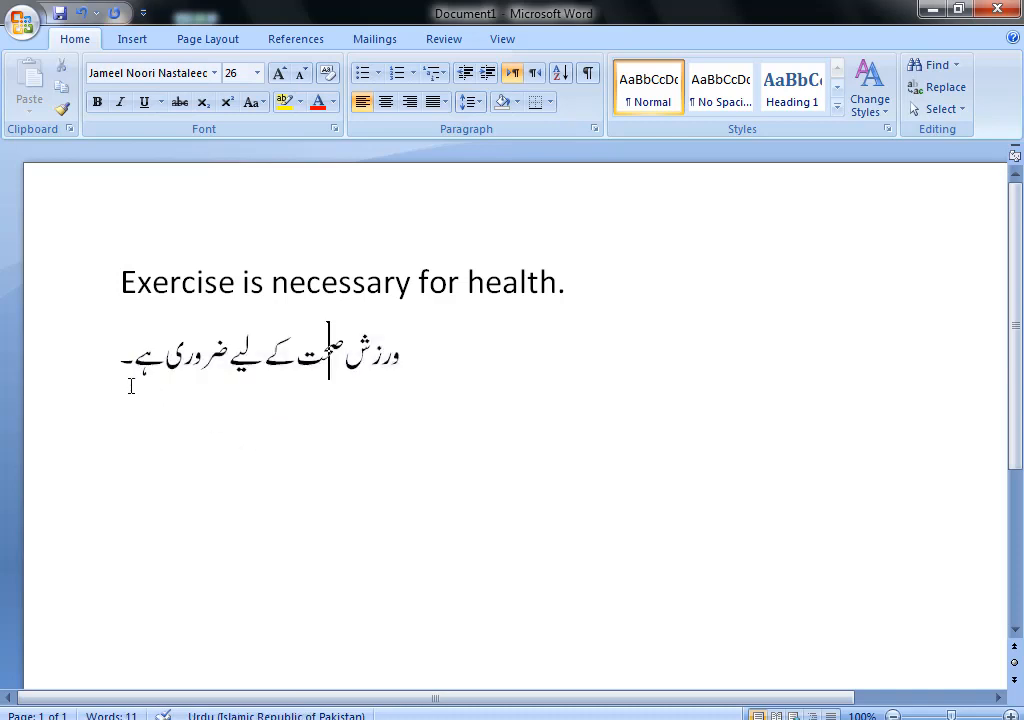
Enlarge the English and Urdu sentences to font size 48 and make both bold.
{"action": "left_click", "coordinate": [117, 360]}
{"action": "mouse_move", "coordinate": [111, 363]}
{"action": "left_mouse_down"}
{"action": "mouse_move", "coordinate": [466, 292]}
{"action": "mouse_move", "coordinate": [448, 279]}
{"action": "mouse_move", "coordinate": [186, 275]}
{"action": "left_mouse_up"}
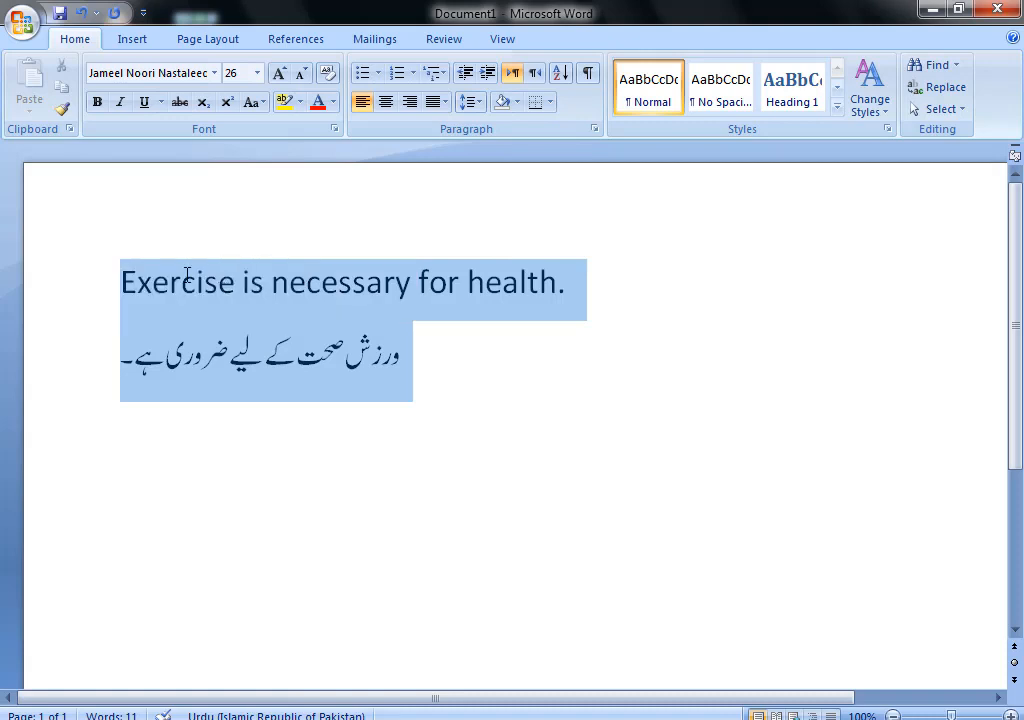
{"action": "left_click", "coordinate": [279, 74]}
{"action": "left_click", "coordinate": [279, 74]}
{"action": "left_click", "coordinate": [279, 74]}
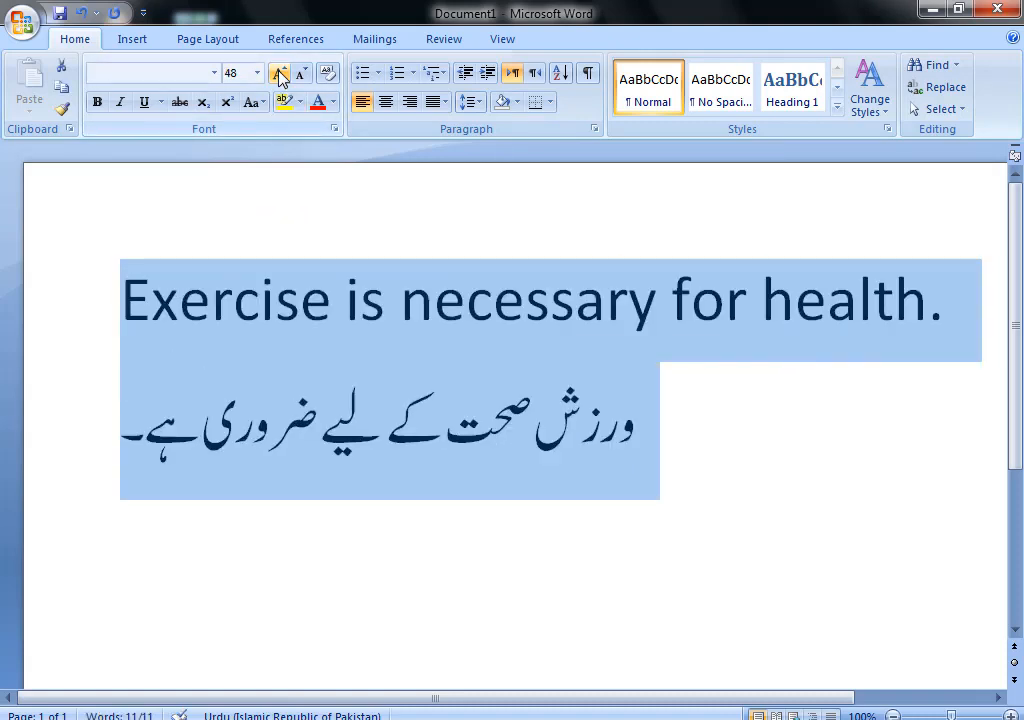
{"action": "left_click", "coordinate": [97, 102]}
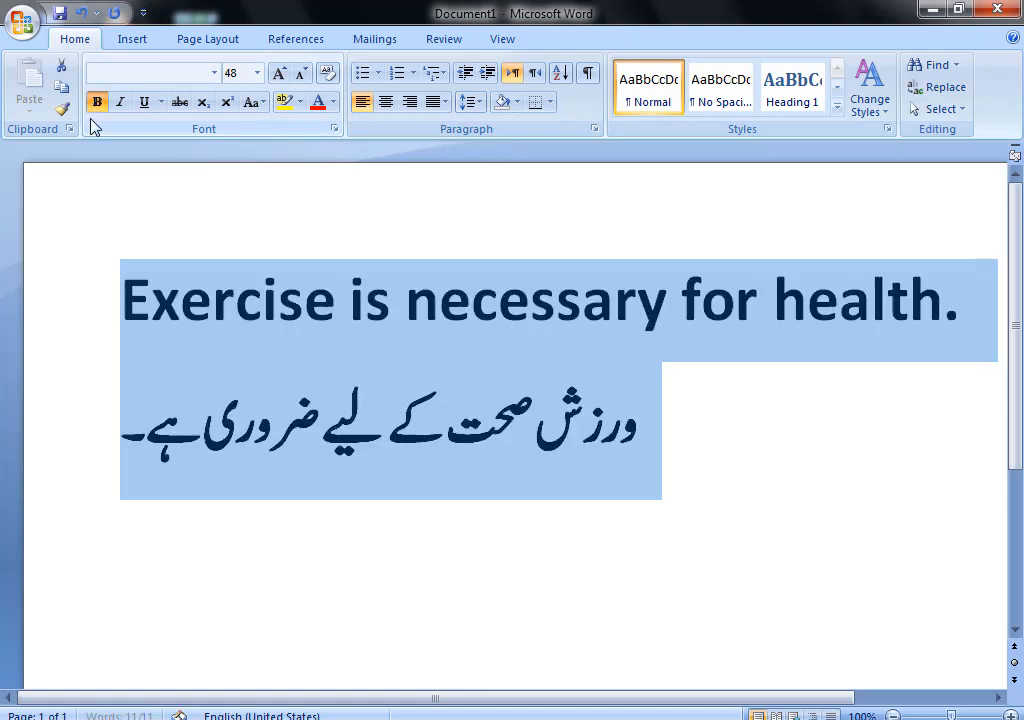
{"action": "left_click", "coordinate": [715, 434]}
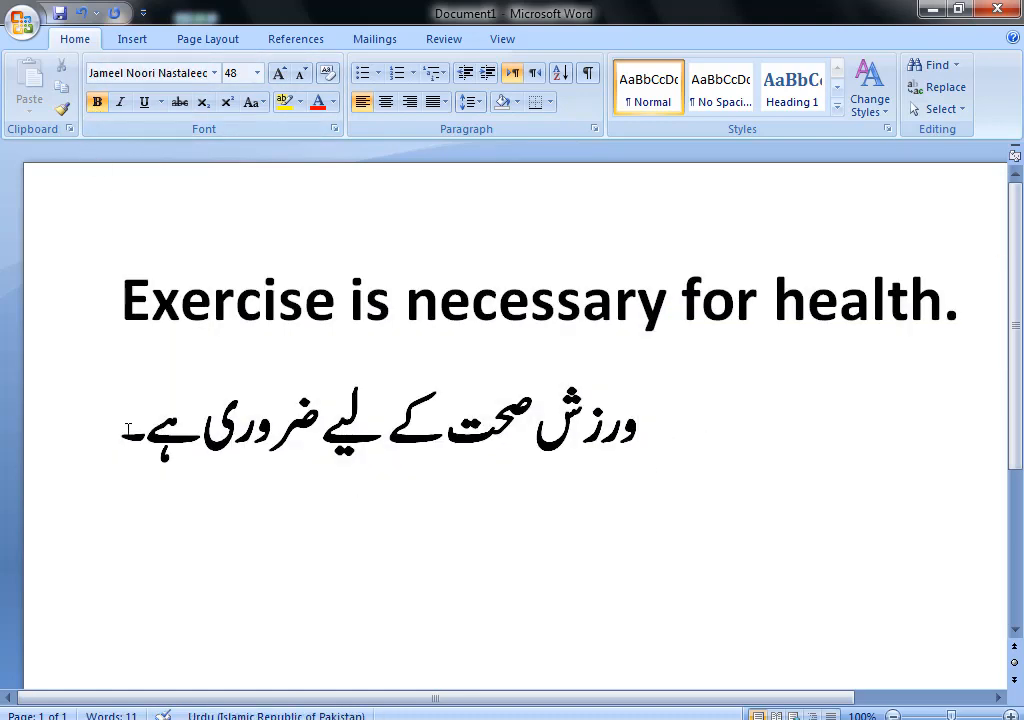
Centre both the English and the Urdu line on the page.
{"action": "mouse_move", "coordinate": [119, 427]}
{"action": "left_mouse_down"}
{"action": "mouse_move", "coordinate": [400, 402]}
{"action": "mouse_move", "coordinate": [733, 326]}
{"action": "mouse_move", "coordinate": [217, 315]}
{"action": "mouse_move", "coordinate": [240, 313]}
{"action": "left_mouse_up"}
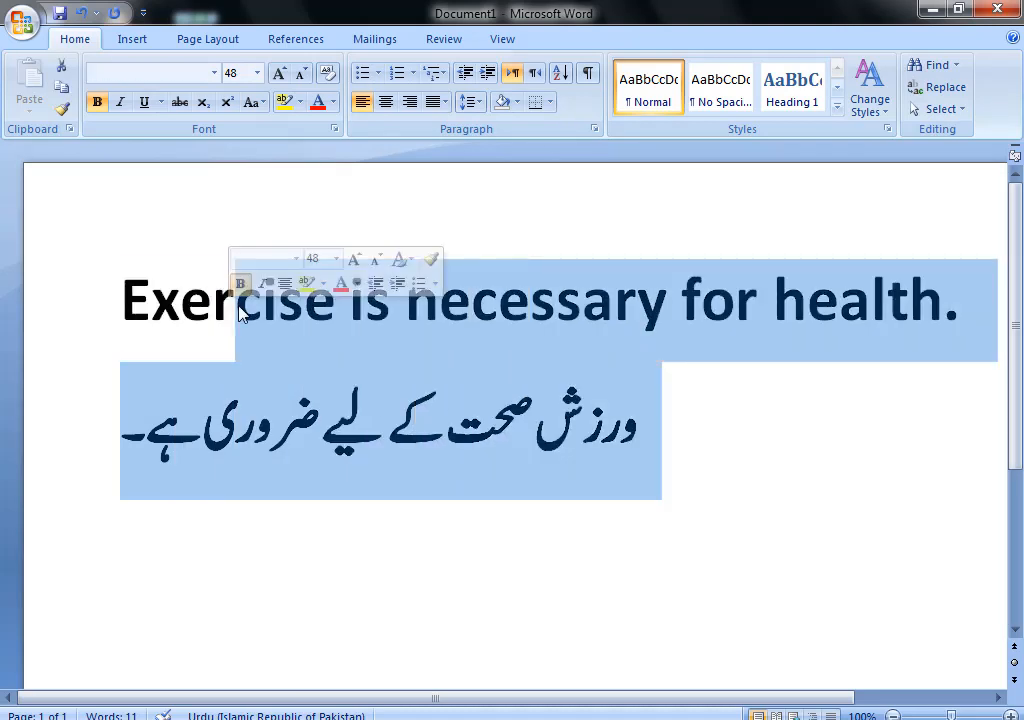
{"action": "left_click", "coordinate": [385, 102]}
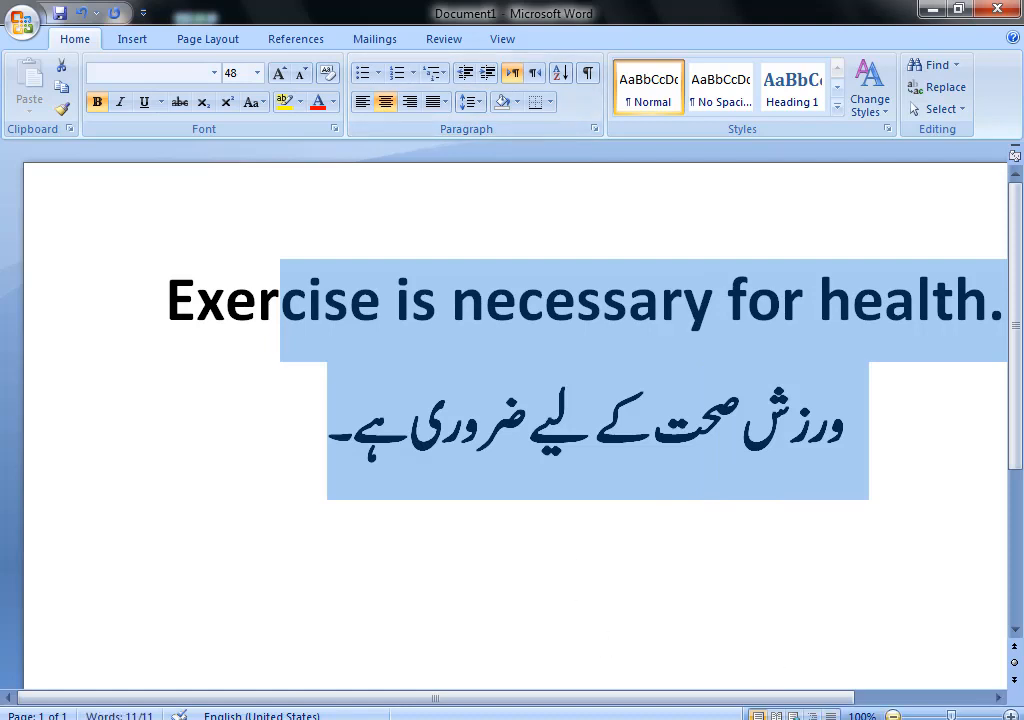
{"action": "scroll", "coordinate": [714, 571], "scroll_direction": "down", "scroll_amount": 2, "text": "ctrl"}
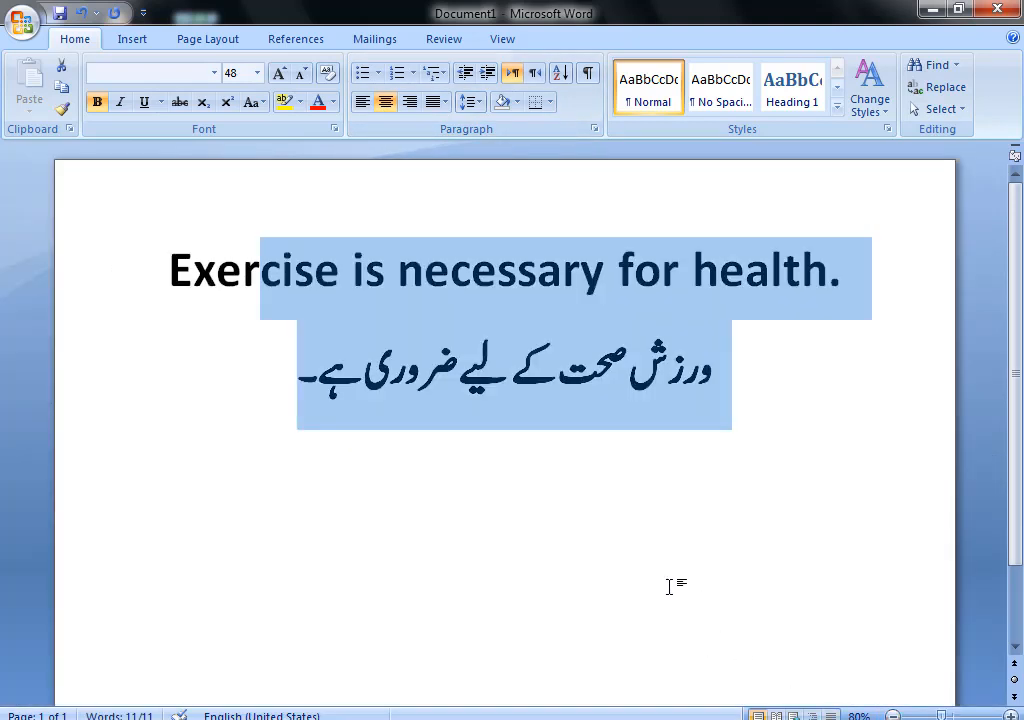
{"action": "left_click", "coordinate": [551, 496]}
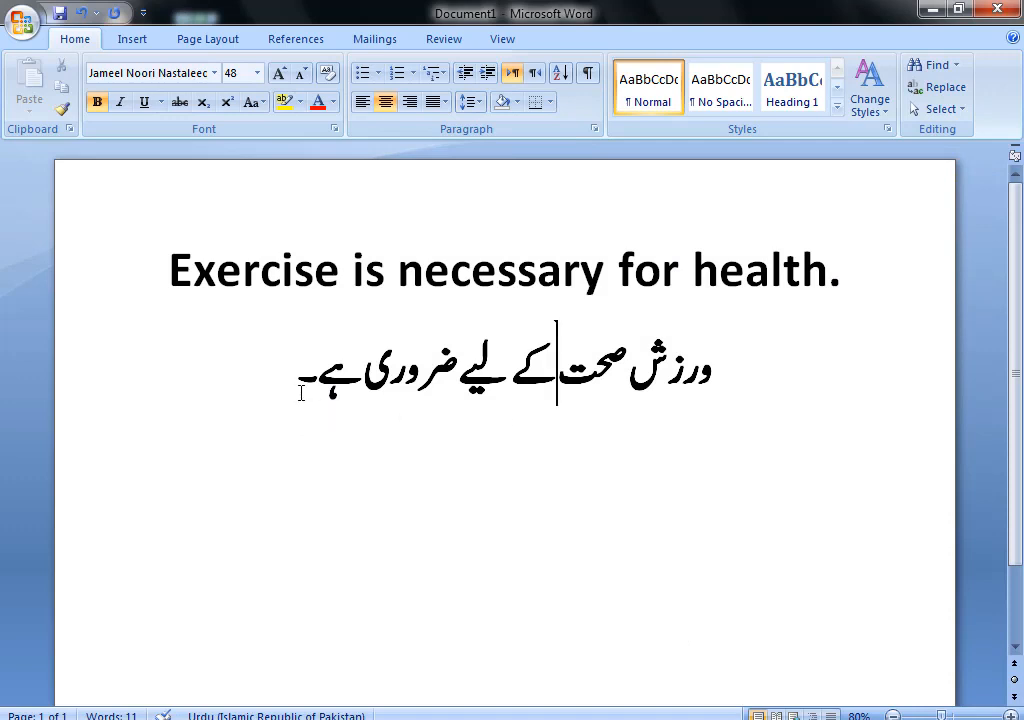
{"action": "left_click", "coordinate": [301, 393]}
Leave the Word document, start Microsoft Excel with a blank workbook and select cell I4.
{"action": "left_click", "coordinate": [981, 12]}
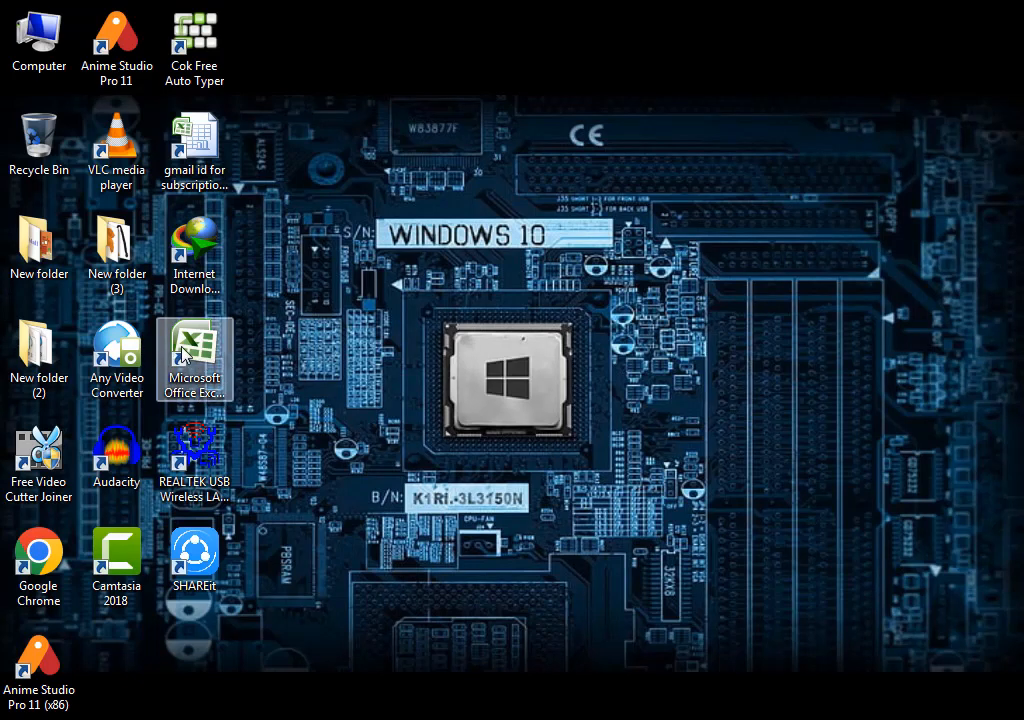
{"action": "double_click", "coordinate": [184, 352]}
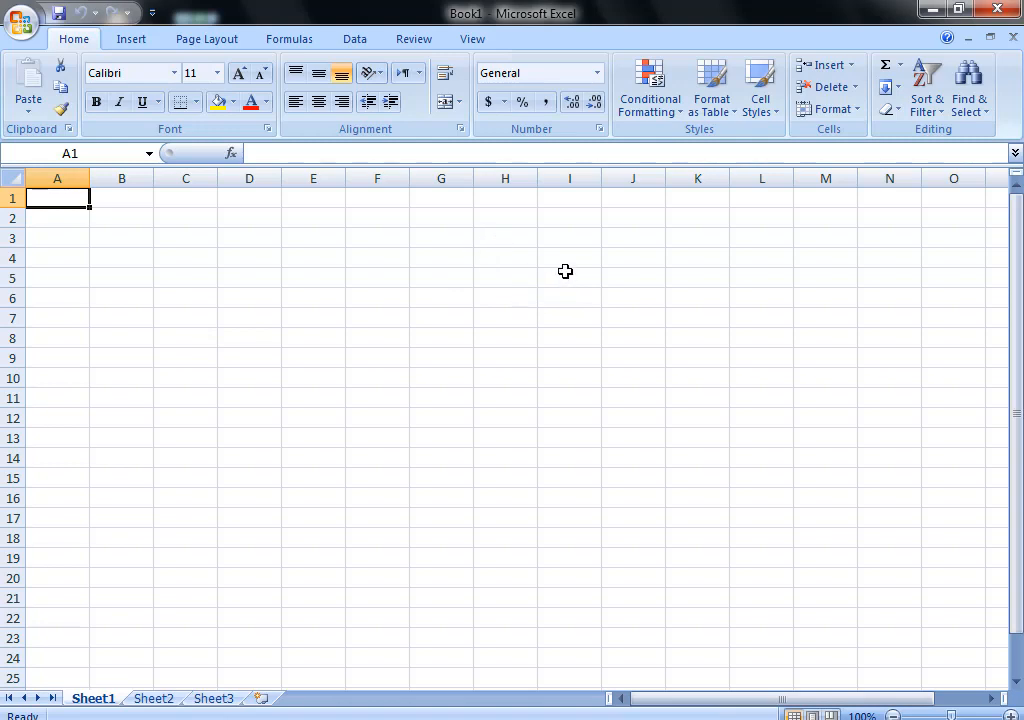
{"action": "left_click", "coordinate": [567, 260]}
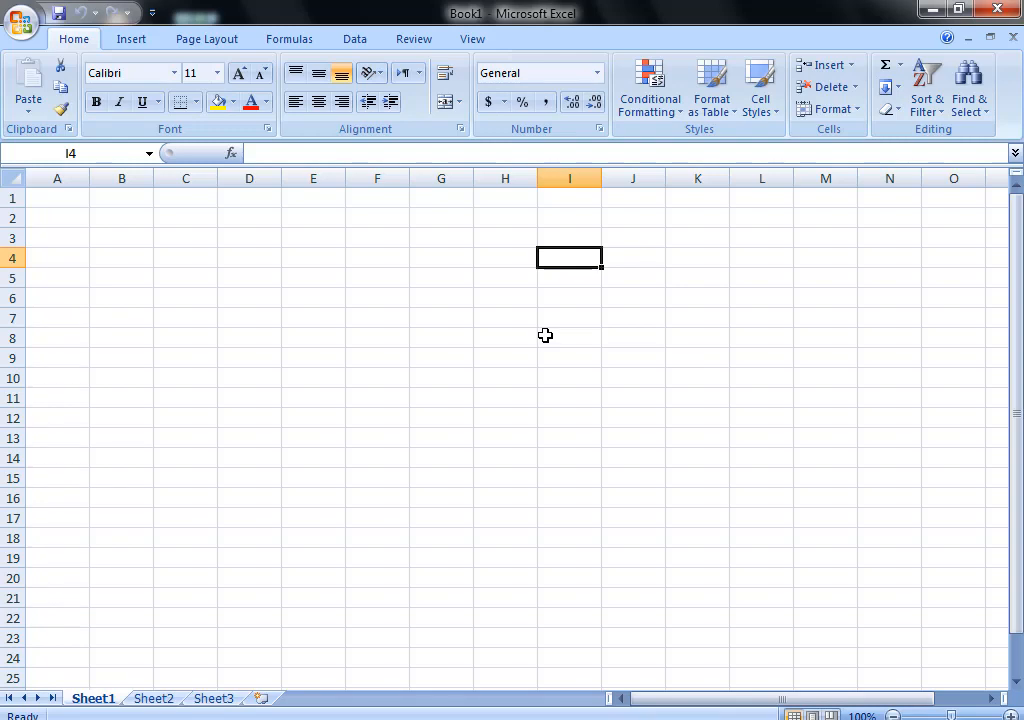
Switch the input language to Urdu, write "ورک" in cell I4 as a trial and delete it.
{"action": "key", "text": "alt"}
{"action": "key", "text": "alt"}
{"action": "type", "text": "ورک"}
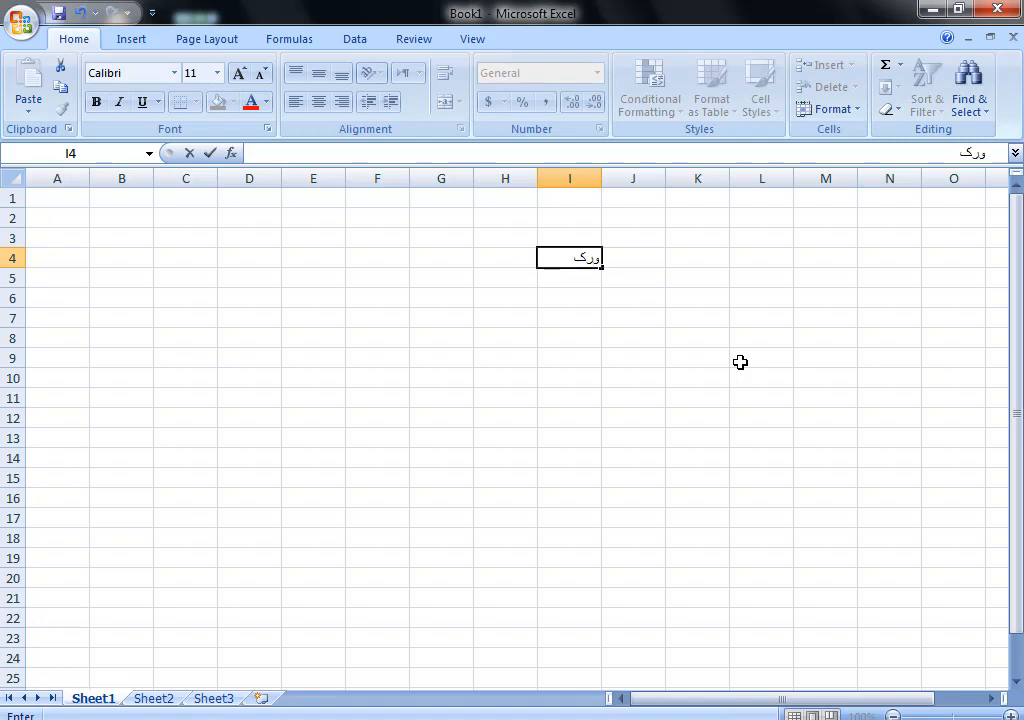
{"action": "key", "text": "BackSpace"}
Increase the font size for the text in cell I4 to 48.
{"action": "left_click", "coordinate": [241, 74]}
{"action": "left_click", "coordinate": [241, 74]}
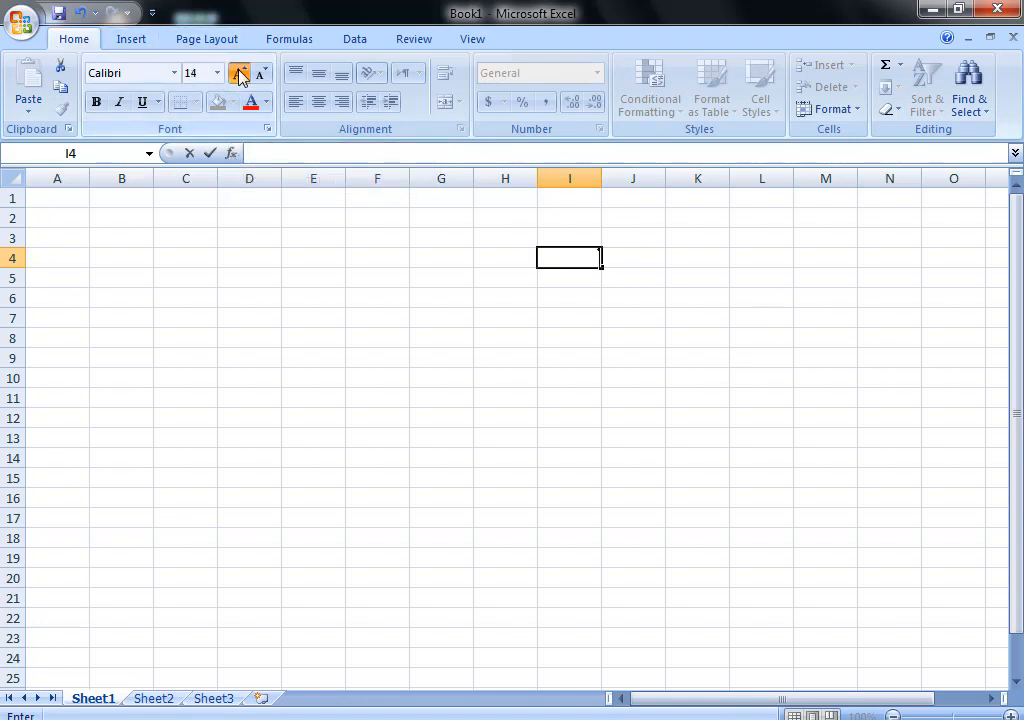
{"action": "left_click", "coordinate": [241, 74]}
{"action": "left_click", "coordinate": [241, 74]}
{"action": "left_click", "coordinate": [241, 74]}
{"action": "left_click", "coordinate": [241, 74]}
{"action": "left_click", "coordinate": [241, 74]}
{"action": "left_click", "coordinate": [241, 74]}
{"action": "left_click", "coordinate": [260, 75]}
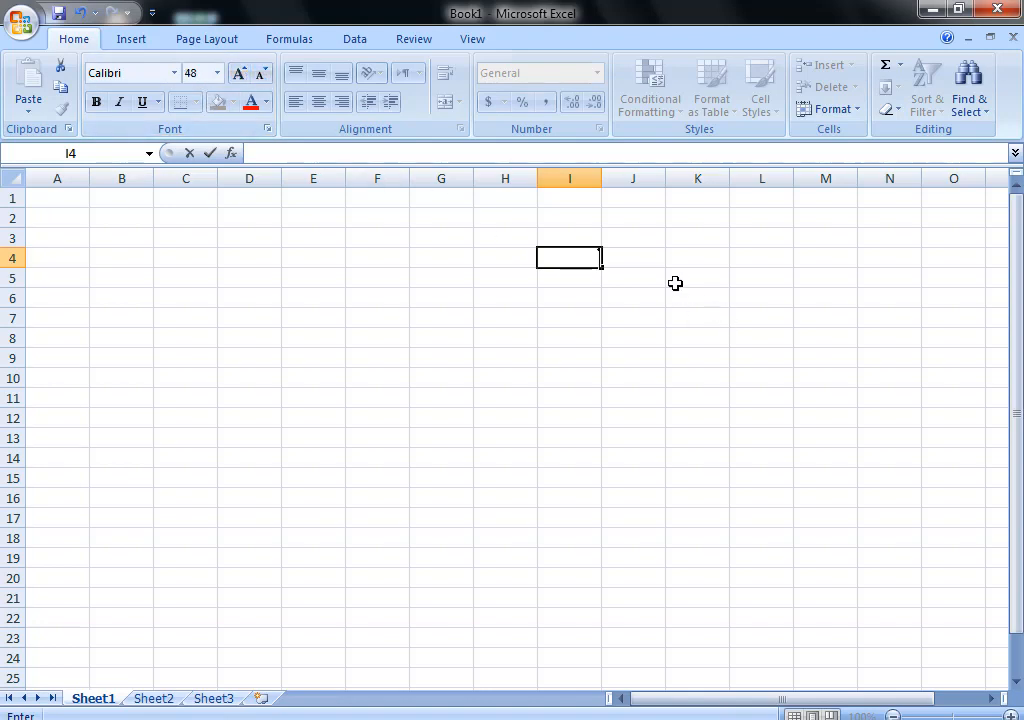
Write the Urdu heading "ورک شیٹ برائے طلباء" in cell I4.
{"action": "type", "text": "ور"}
{"action": "key", "text": "BackSpace"}
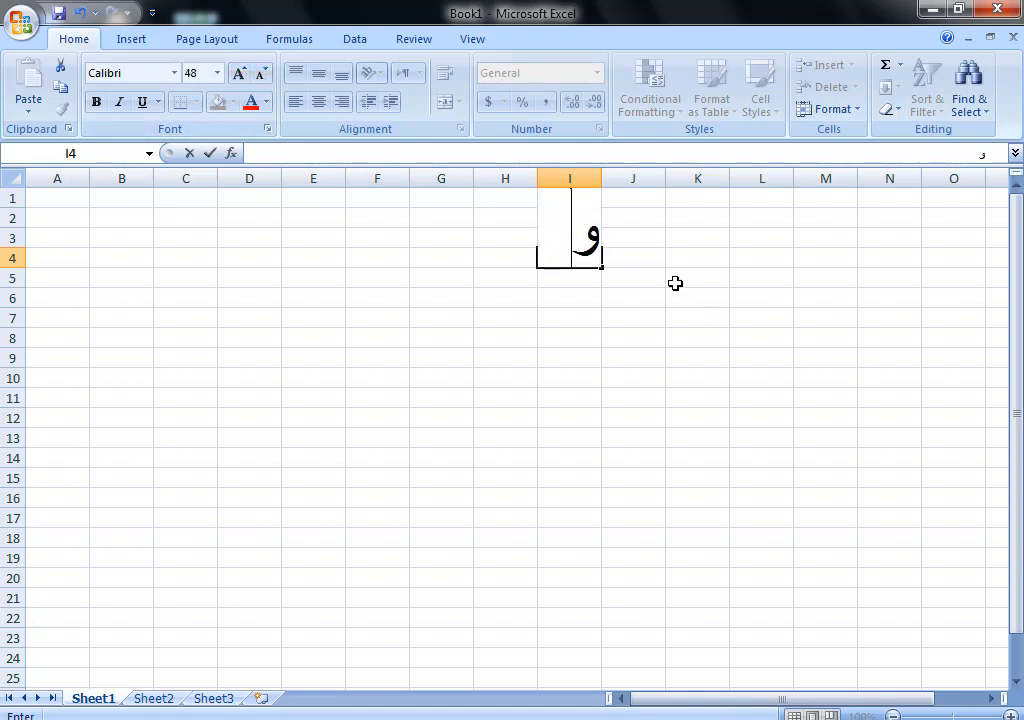
{"action": "type", "text": "رل"}
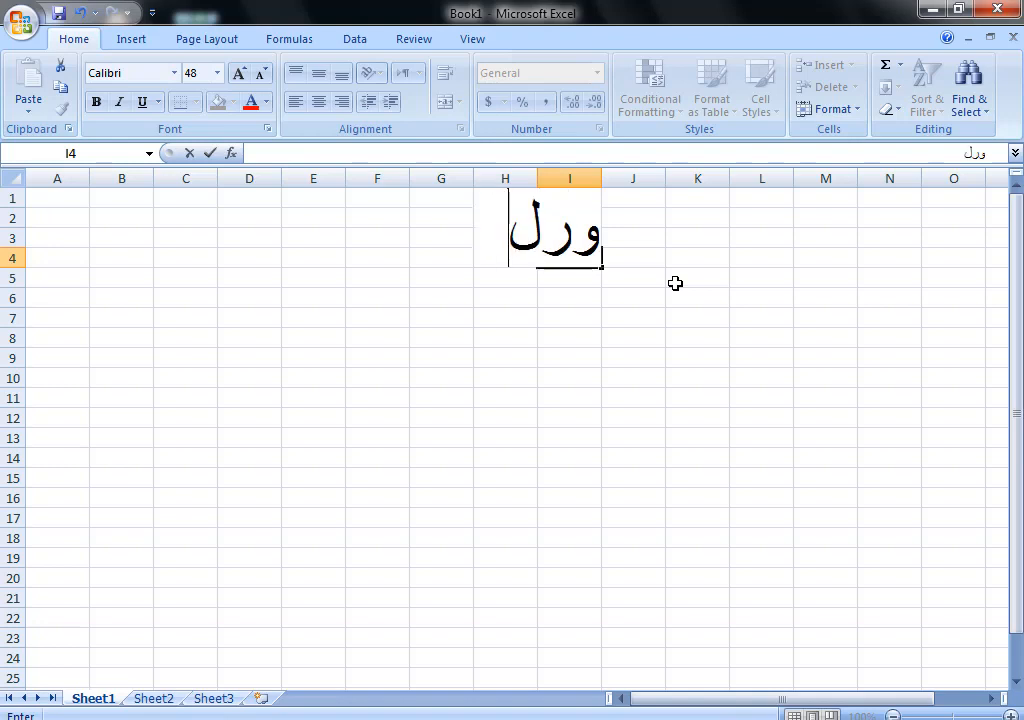
{"action": "key", "text": "BackSpace"}
{"action": "type", "text": "ک شی"}
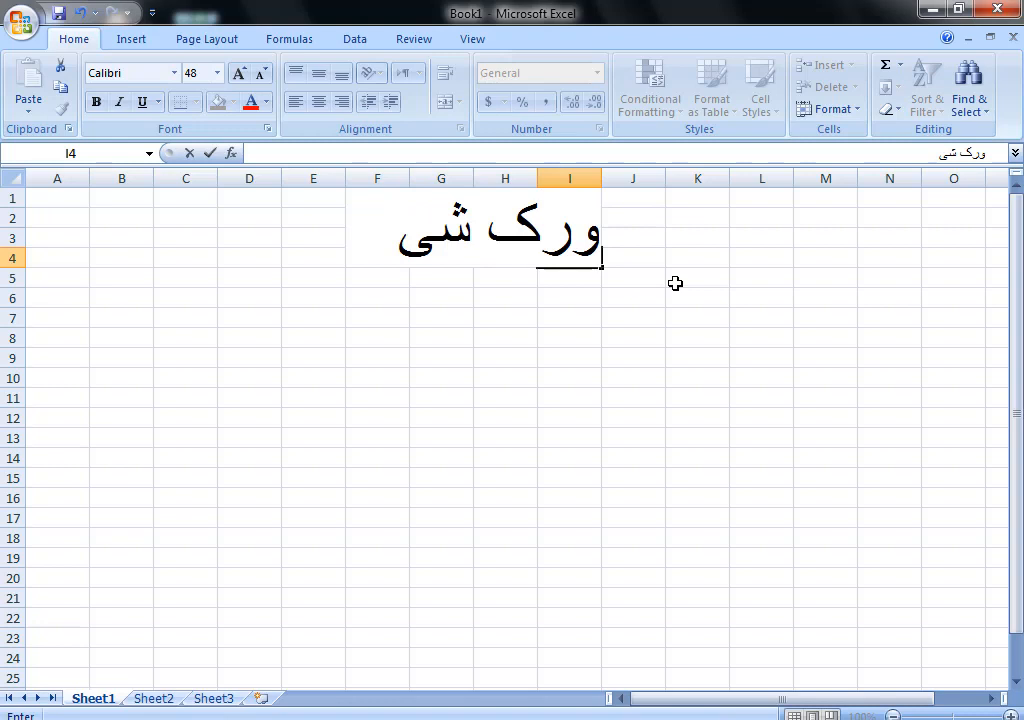
{"action": "type", "text": "ٹ برا"}
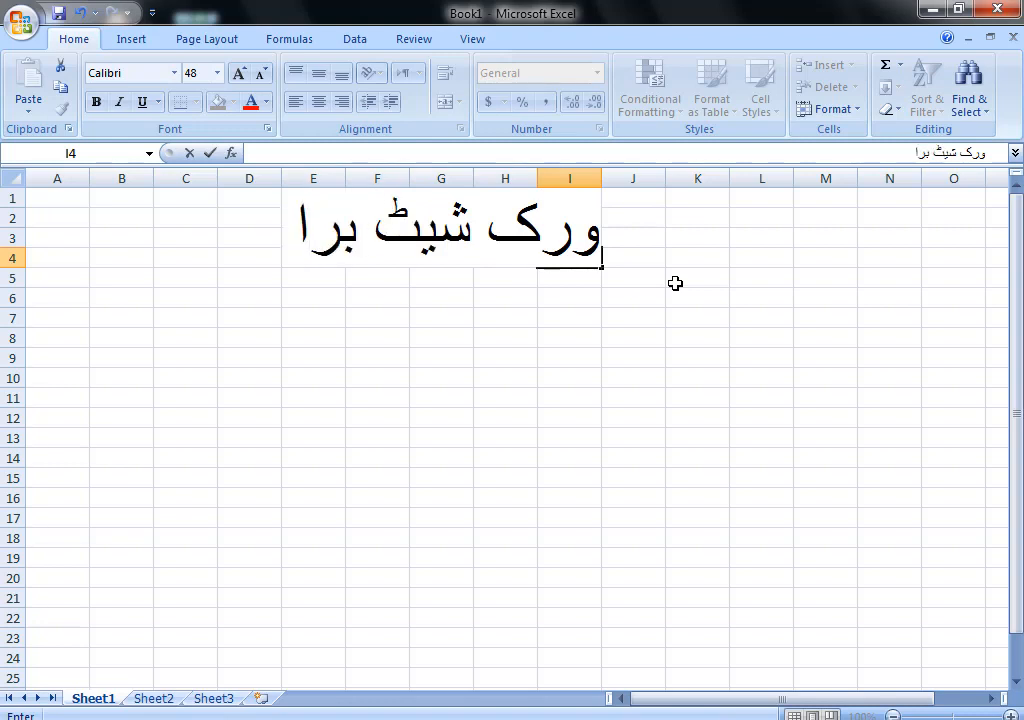
{"action": "type", "text": "ئے"}
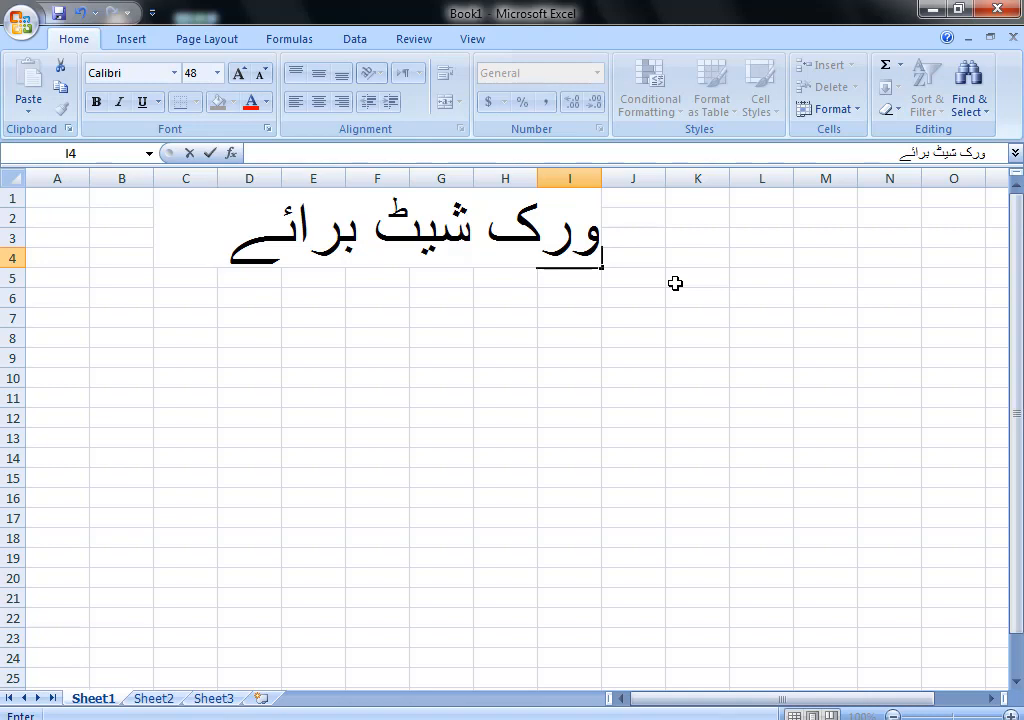
{"action": "type", "text": "طل"}
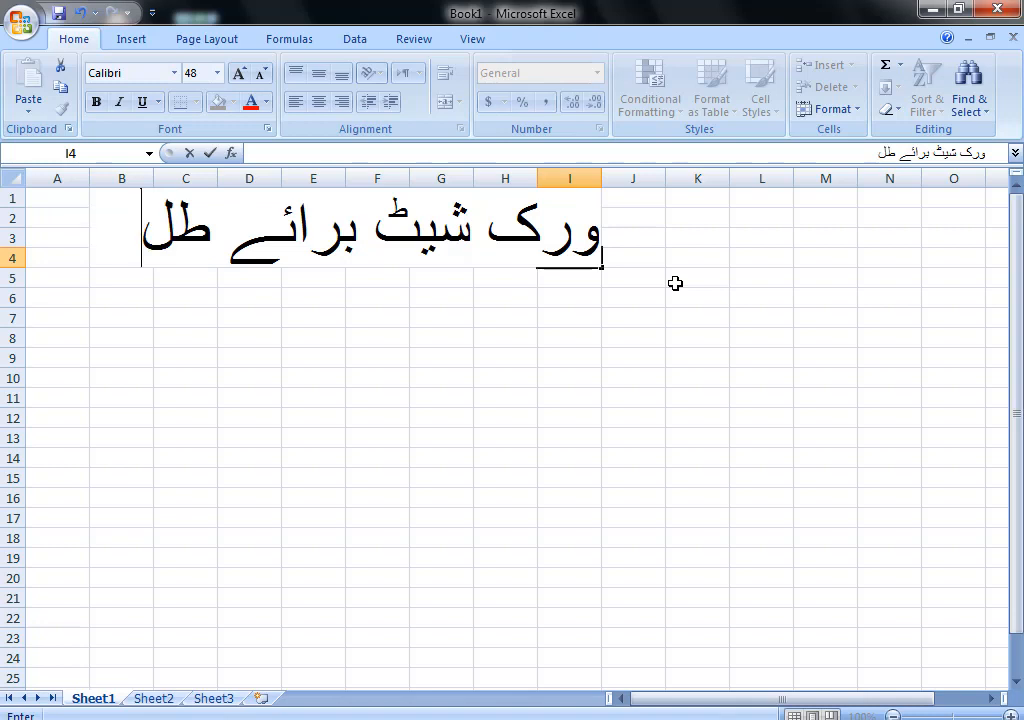
{"action": "type", "text": "باء"}
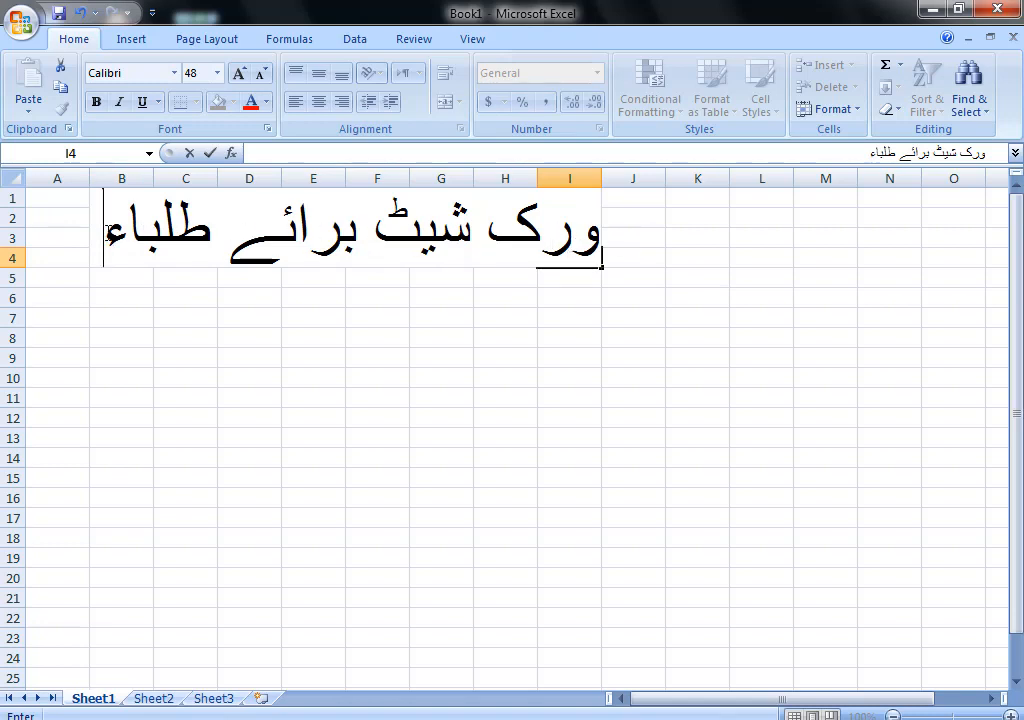
Change the font of the whole Urdu text in cell I4 to Jameel Noori Nastaleeq.
{"action": "left_click_drag", "start_coordinate": [109, 233], "coordinate": [598, 249]}
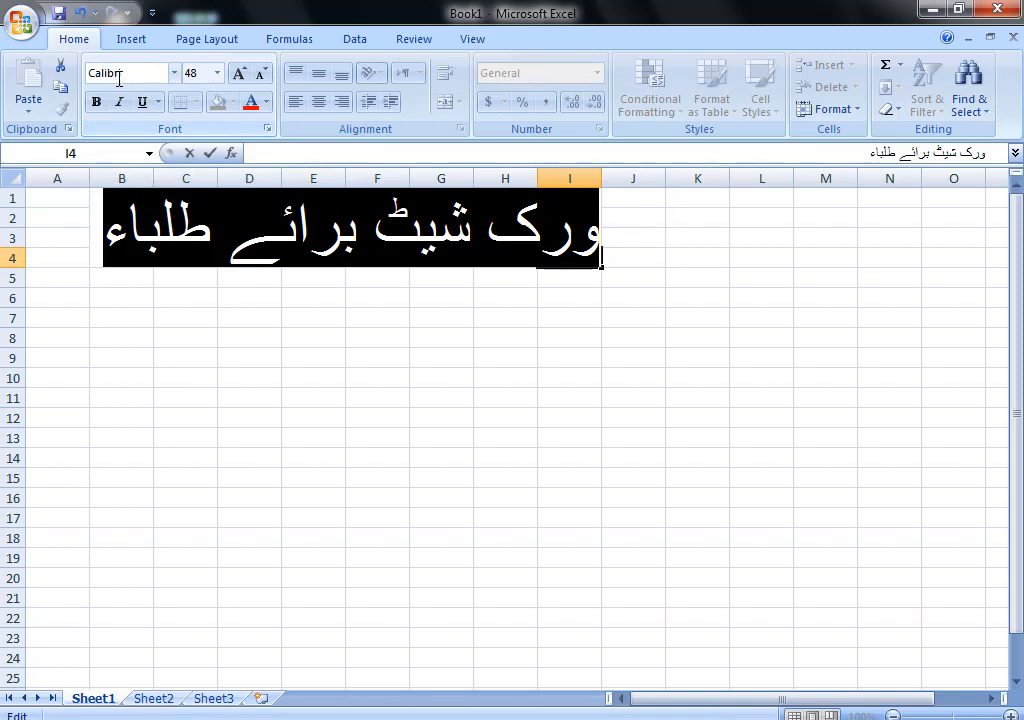
{"action": "left_click", "coordinate": [174, 73]}
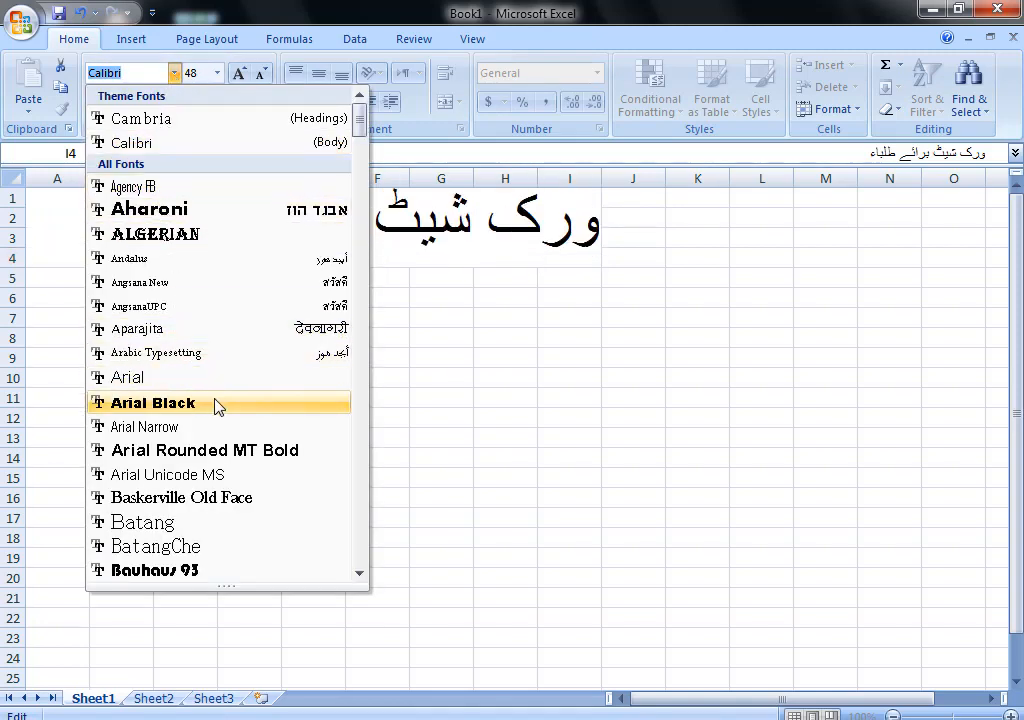
{"action": "scroll", "coordinate": [225, 408], "scroll_direction": "down", "scroll_amount": 3}
{"action": "scroll", "coordinate": [228, 409], "scroll_direction": "down", "scroll_amount": 3}
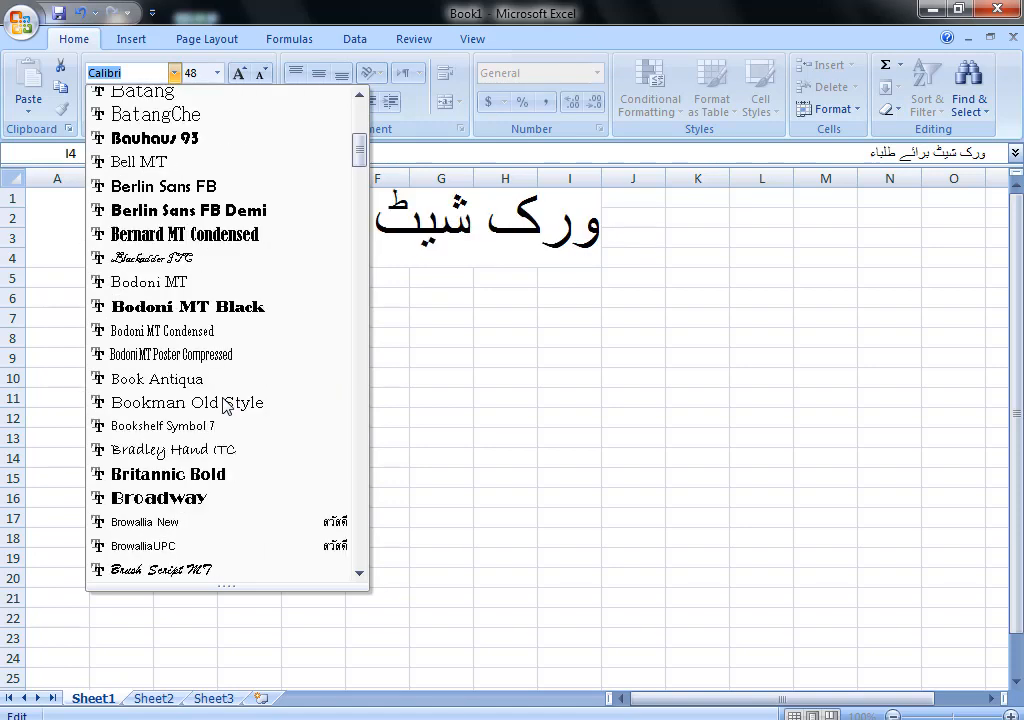
{"action": "scroll", "coordinate": [225, 405], "scroll_direction": "down", "scroll_amount": 5}
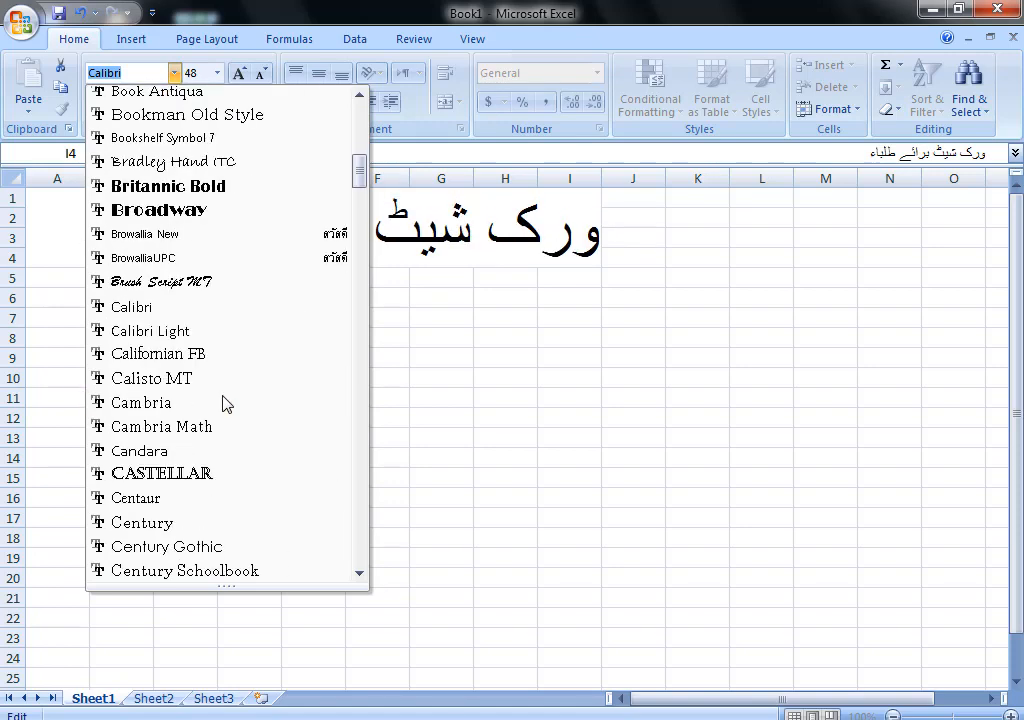
{"action": "scroll", "coordinate": [222, 402], "scroll_direction": "down", "scroll_amount": 6}
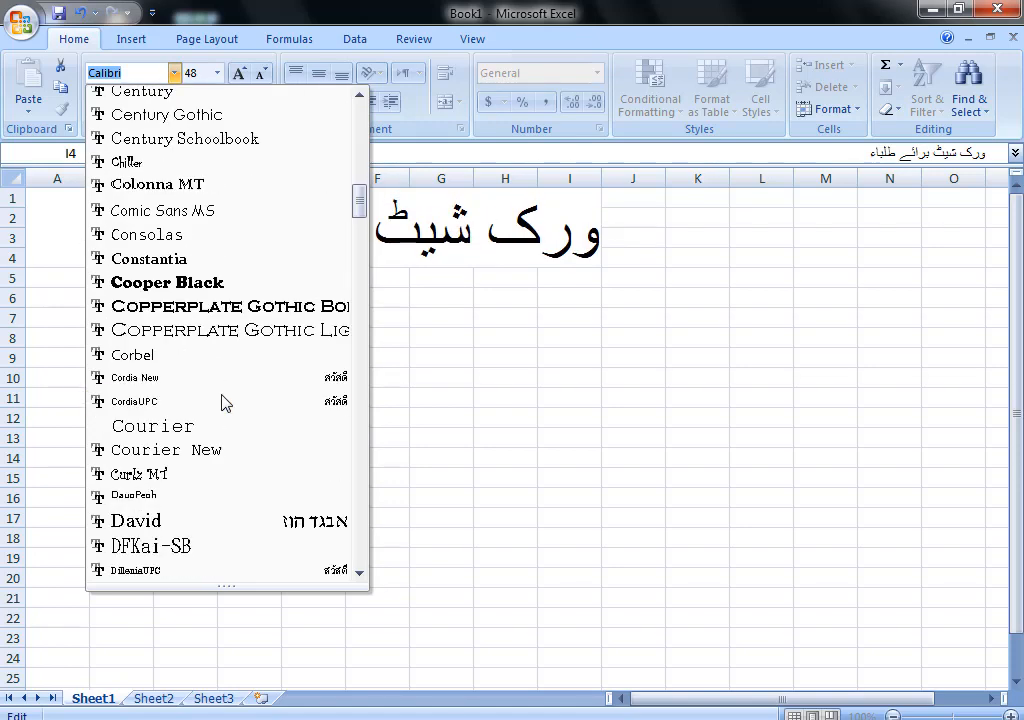
{"action": "scroll", "coordinate": [222, 402], "scroll_direction": "down", "scroll_amount": 5}
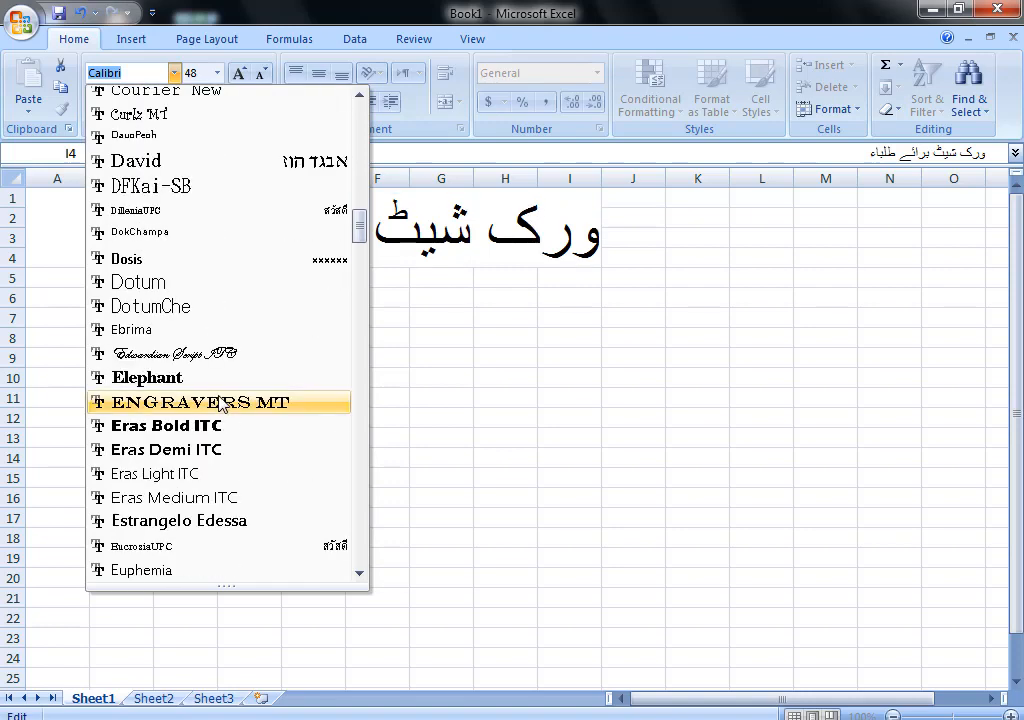
{"action": "scroll", "coordinate": [222, 402], "scroll_direction": "down", "scroll_amount": 6}
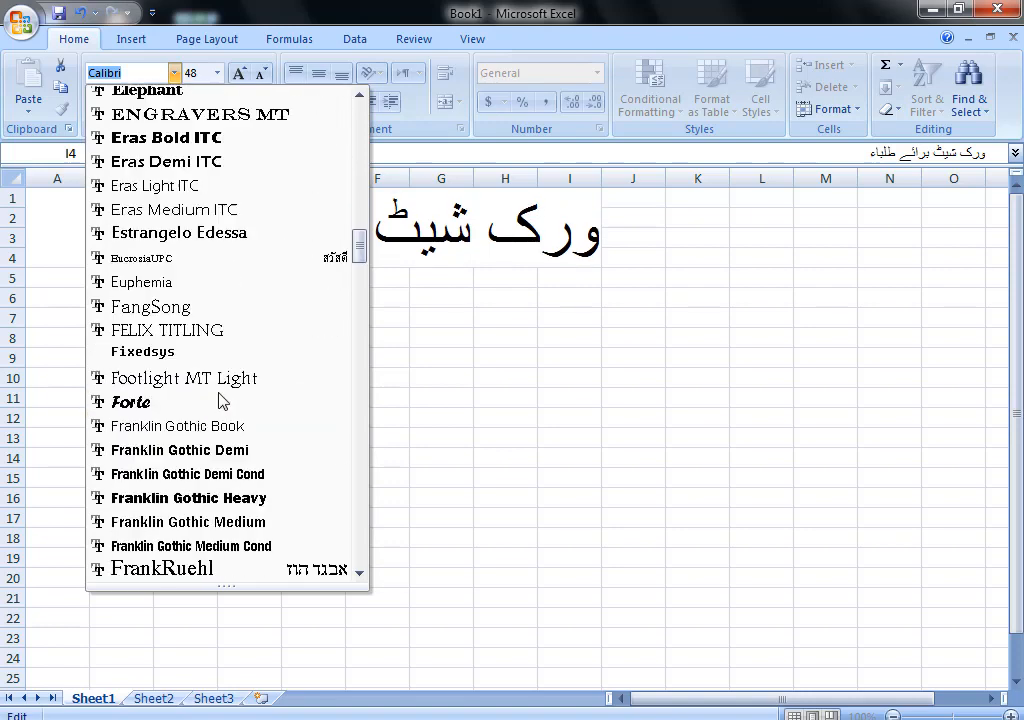
{"action": "scroll", "coordinate": [222, 402], "scroll_direction": "down", "scroll_amount": 6}
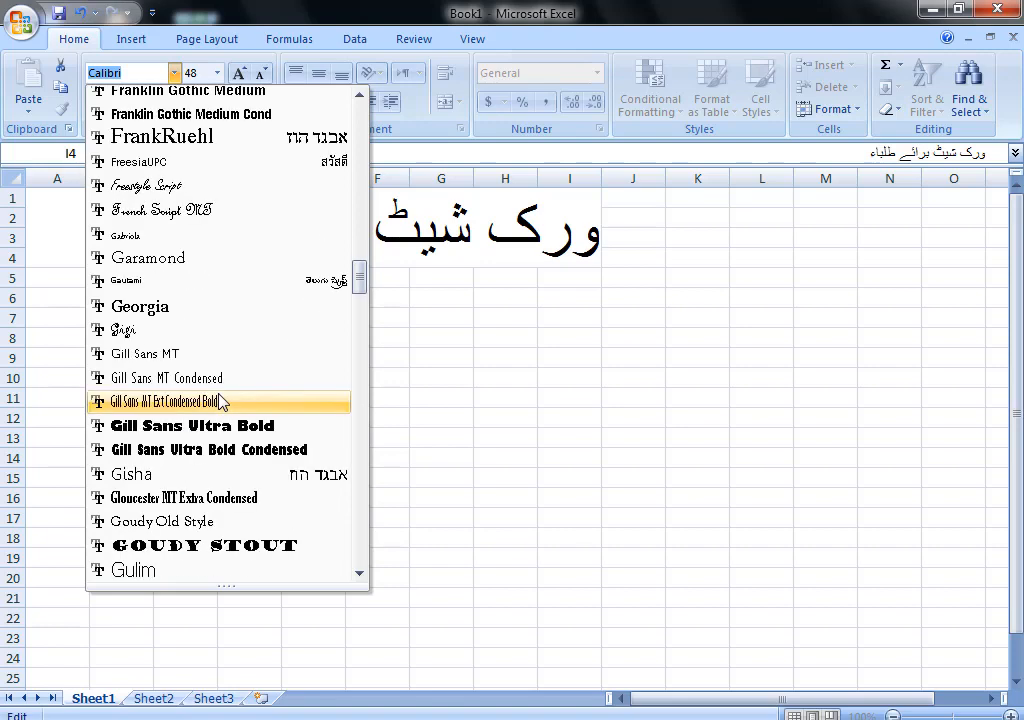
{"action": "scroll", "coordinate": [220, 402], "scroll_direction": "down", "scroll_amount": 2}
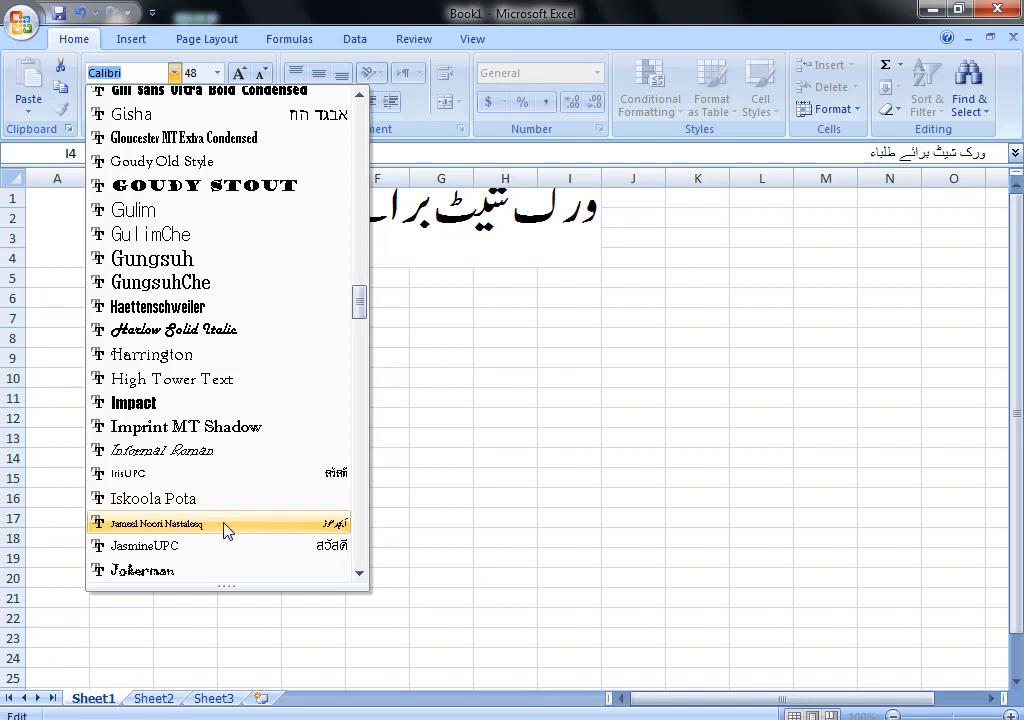
{"action": "left_click", "coordinate": [185, 526]}
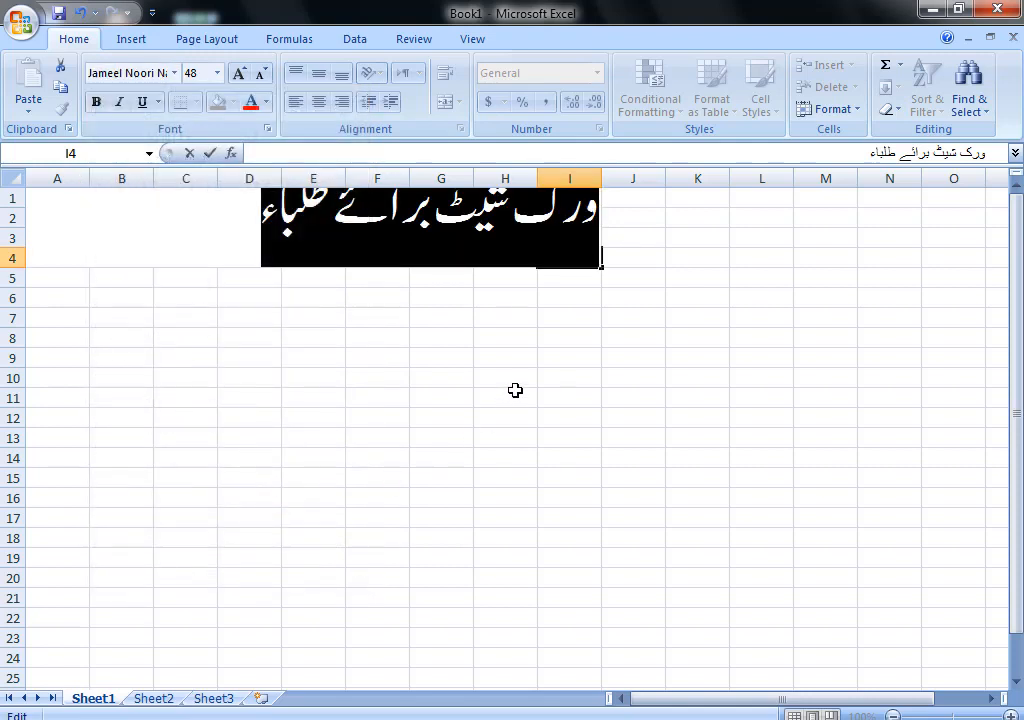
Try font size 36 on the Urdu text in cell I4 and undo the size change.
{"action": "left_click", "coordinate": [1017, 430]}
{"action": "left_click", "coordinate": [261, 75]}
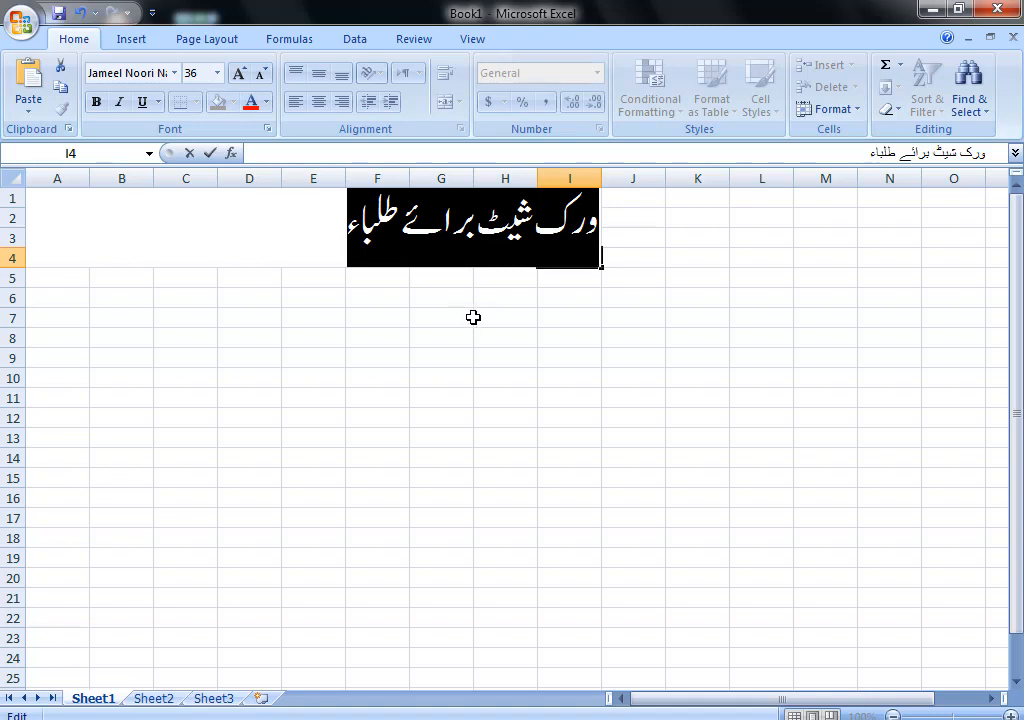
{"action": "key", "text": "ctrl+z"}
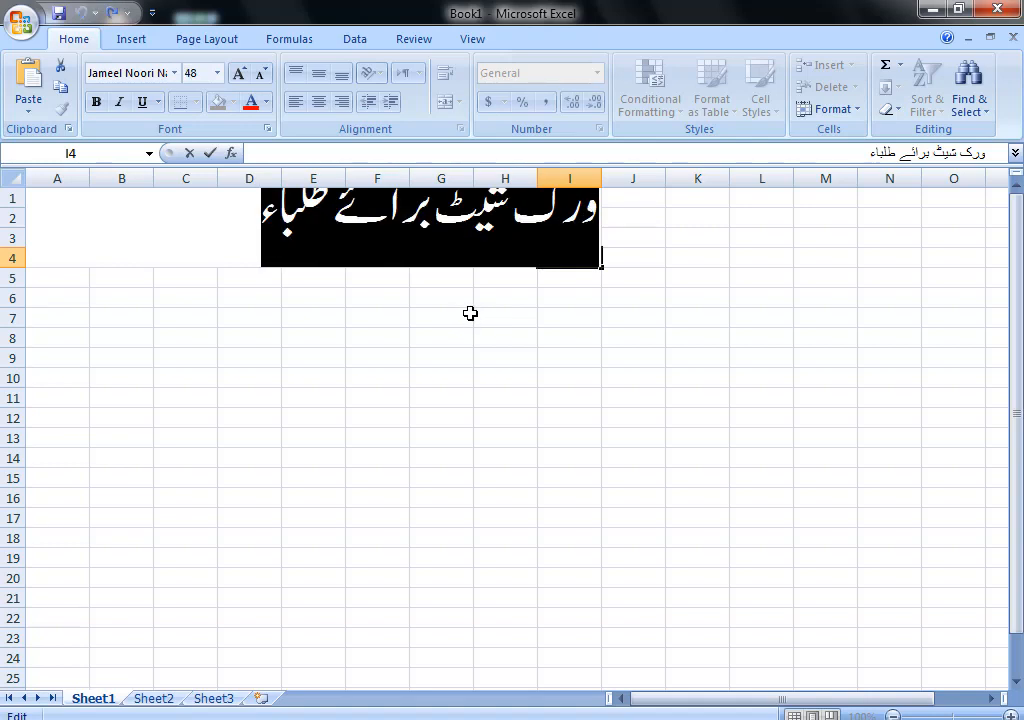
Move the Urdu text "ورک شیٹ برائے طلباء" from cell I4 to cell I11.
{"action": "key", "text": "Delete"}
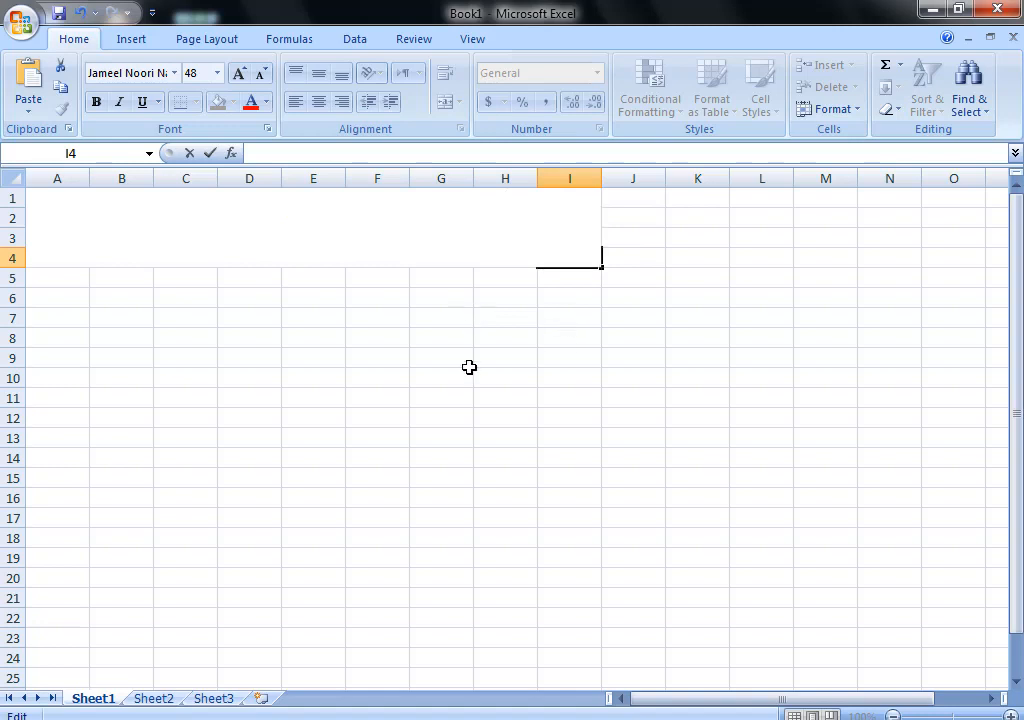
{"action": "left_click", "coordinate": [556, 396]}
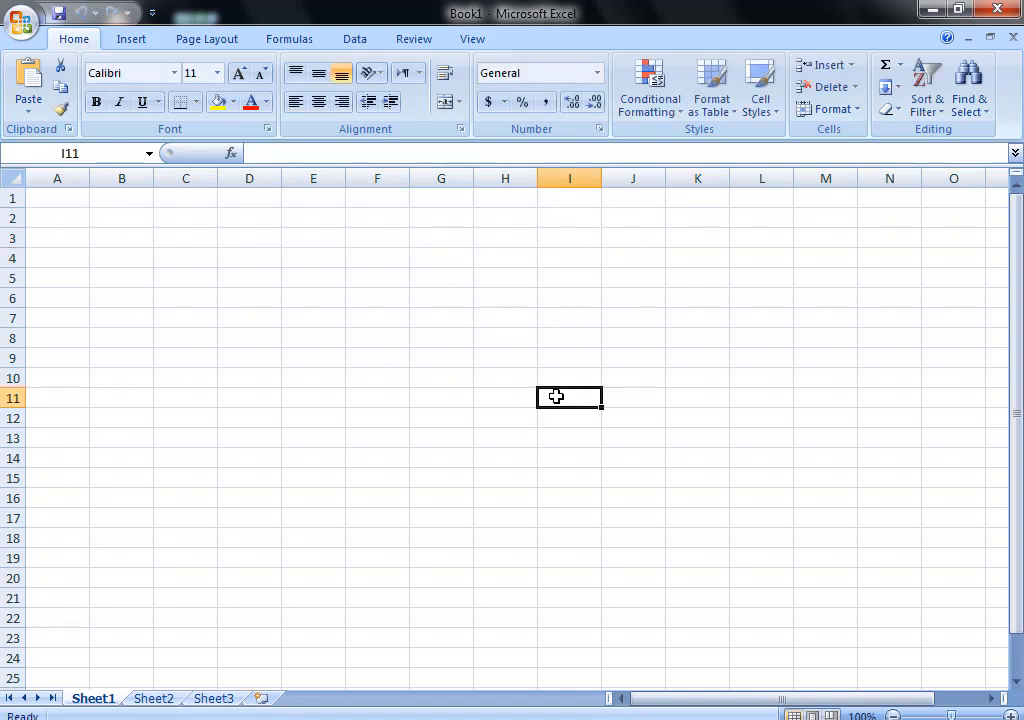
{"action": "type", "text": "ورک شیٹ برائے طلباء"}
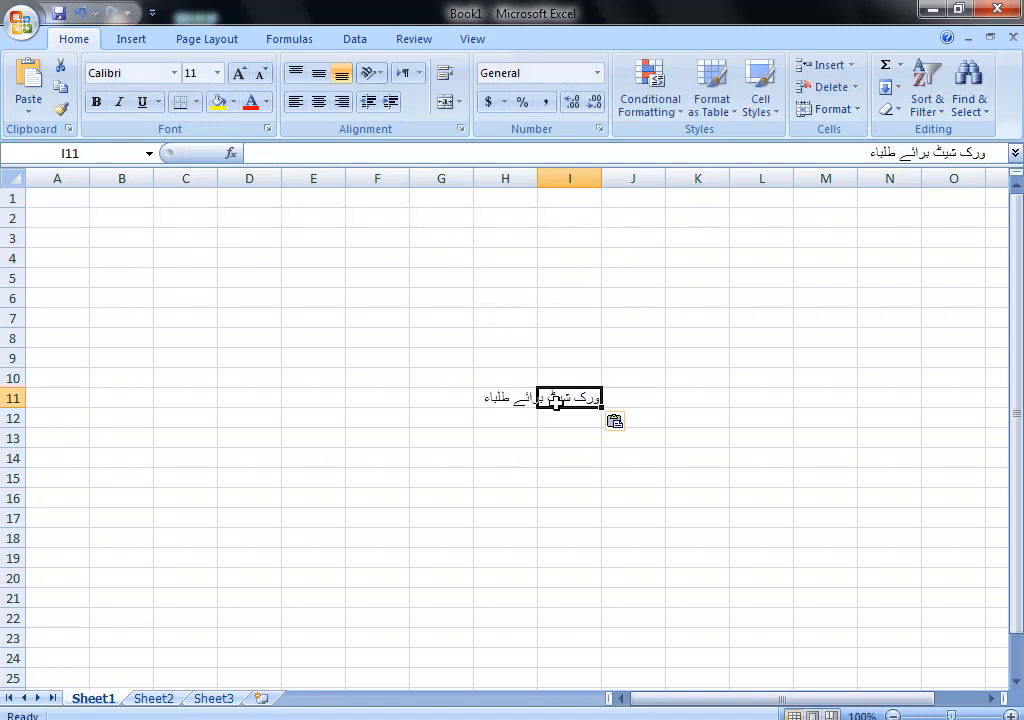
{"action": "left_click", "coordinate": [480, 401]}
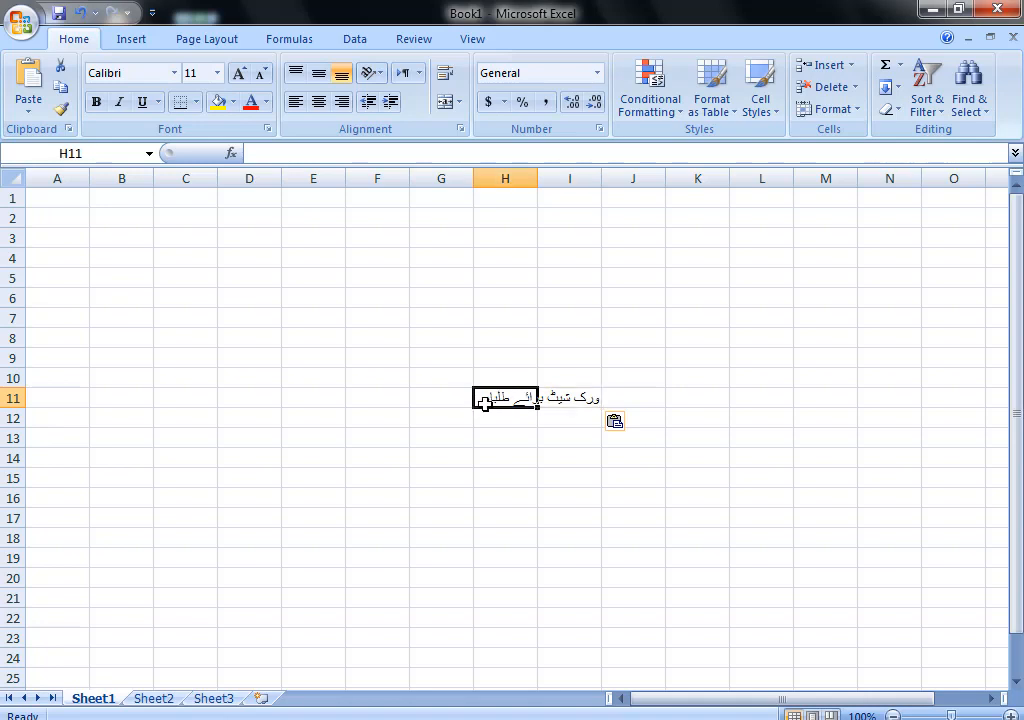
{"action": "double_click", "coordinate": [493, 400]}
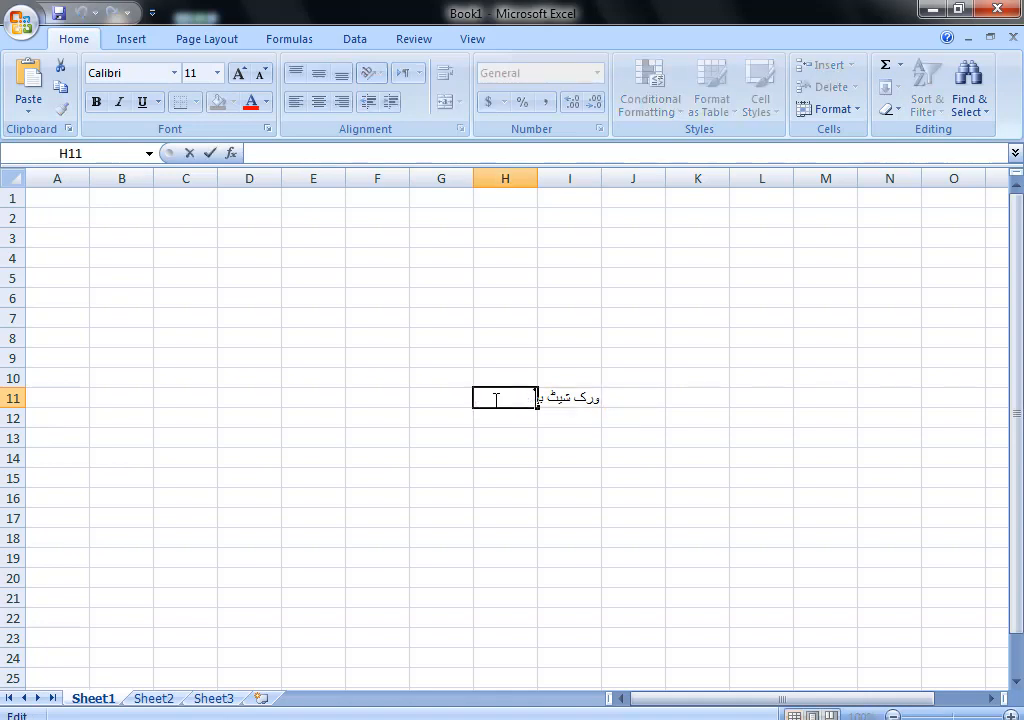
{"action": "left_click", "coordinate": [629, 397]}
{"action": "left_click", "coordinate": [576, 397]}
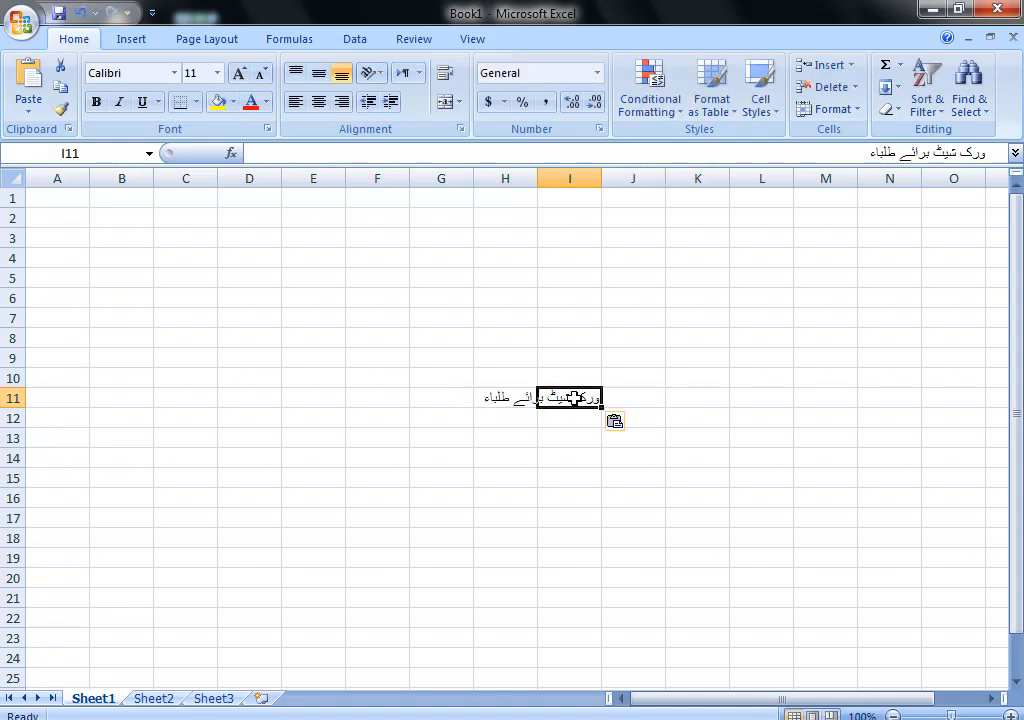
{"action": "left_click", "coordinate": [640, 397]}
{"action": "left_click", "coordinate": [523, 399]}
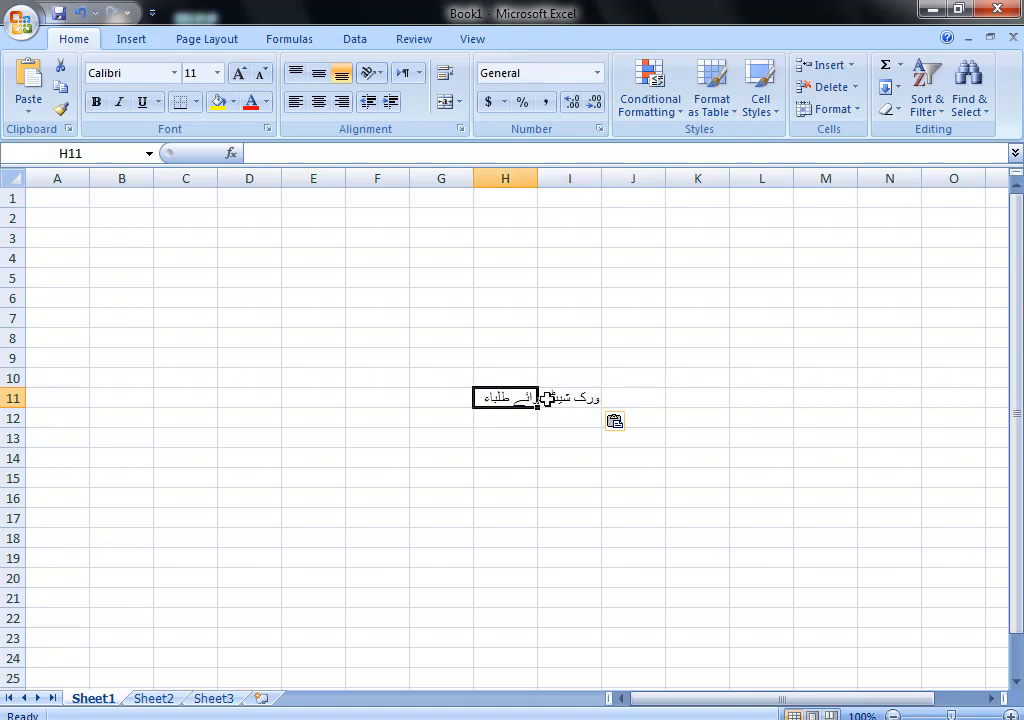
Enlarge the entire Urdu text in cell I11 to font size 48.
{"action": "double_click", "coordinate": [561, 397]}
{"action": "double_click", "coordinate": [561, 397]}
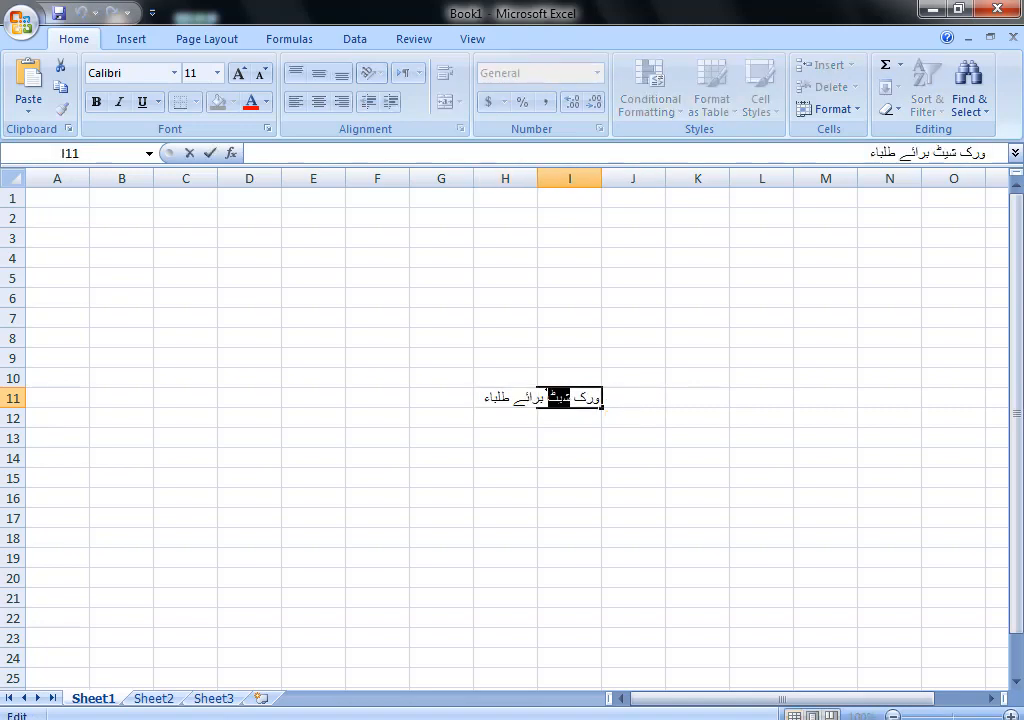
{"action": "left_click", "coordinate": [593, 397]}
{"action": "left_click_drag", "start_coordinate": [601, 397], "coordinate": [478, 398]}
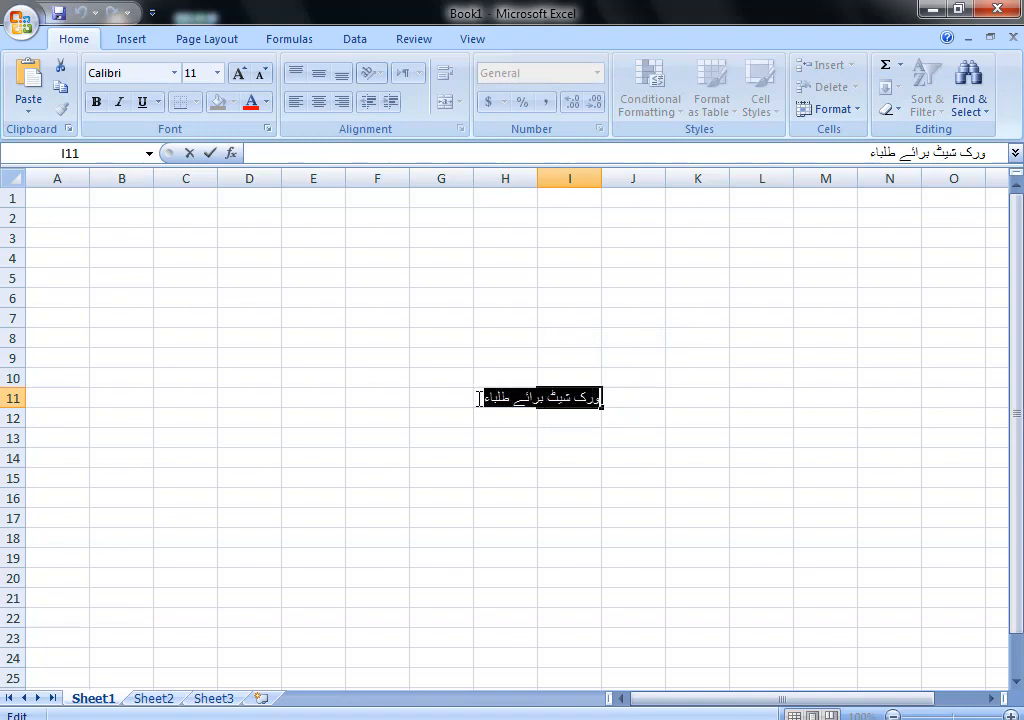
{"action": "left_click", "coordinate": [241, 75]}
{"action": "double_click", "coordinate": [241, 75]}
{"action": "triple_click", "coordinate": [241, 75]}
{"action": "triple_click", "coordinate": [241, 75]}
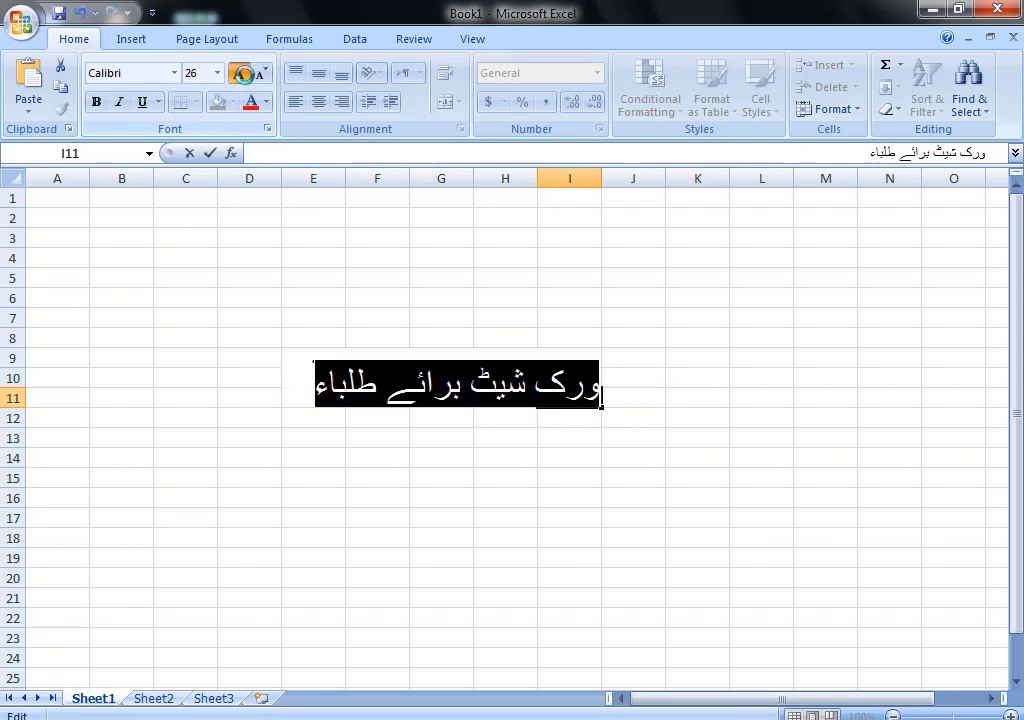
{"action": "triple_click", "coordinate": [241, 75]}
{"action": "left_click", "coordinate": [260, 76]}
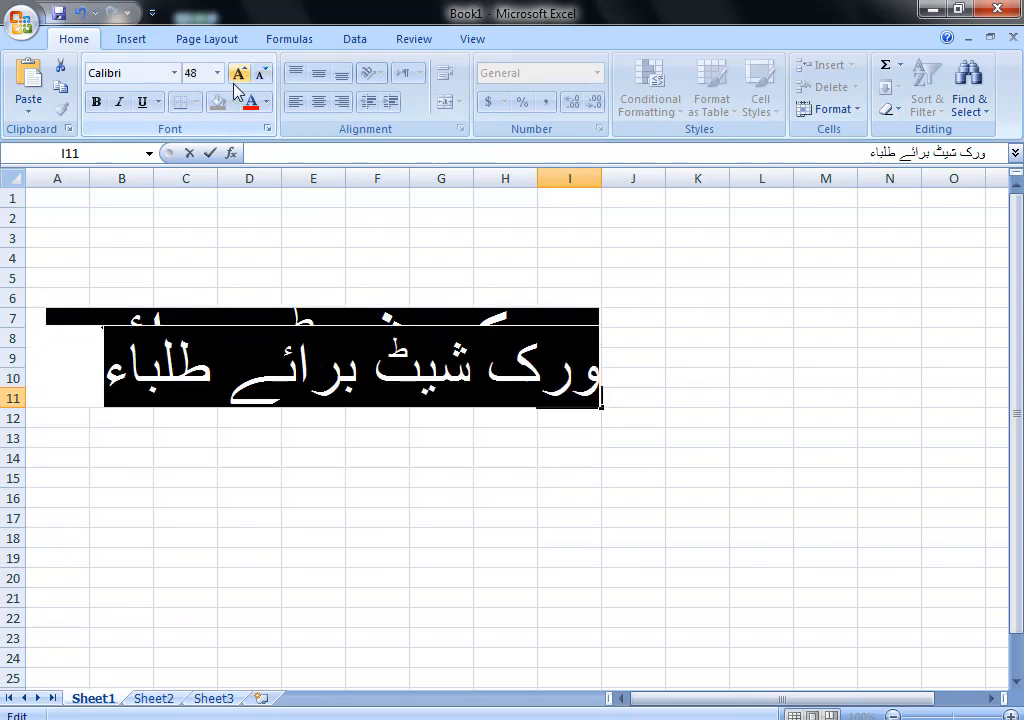
Apply the Jameel Noori Nastaleeq font to the Urdu text in cell I11.
{"action": "left_click", "coordinate": [174, 74]}
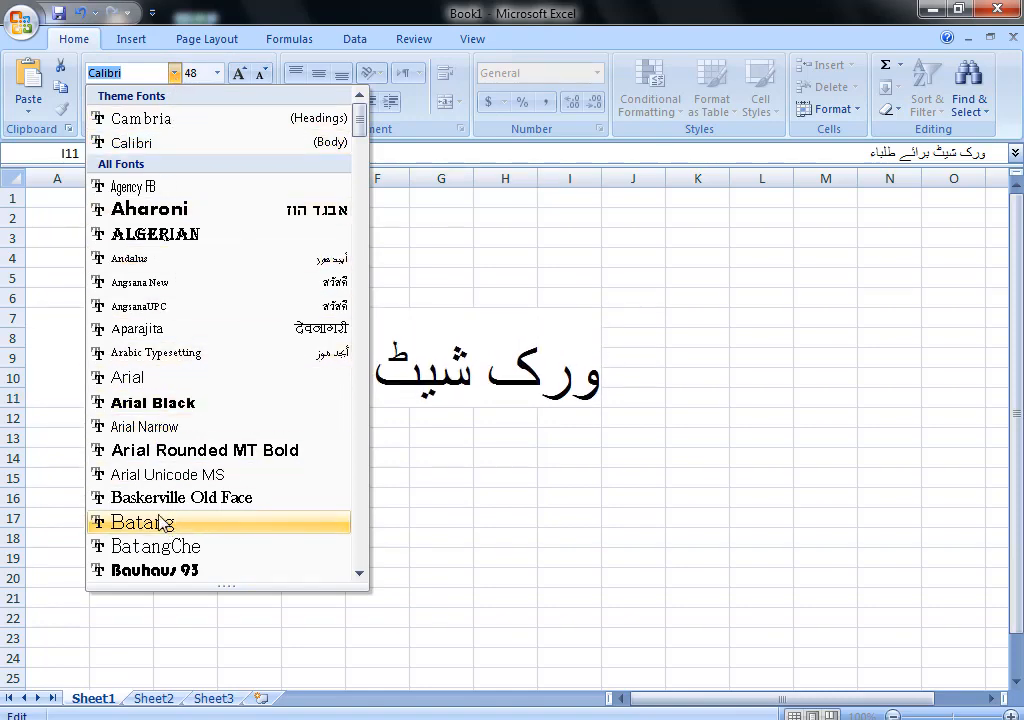
{"action": "scroll", "coordinate": [160, 520], "scroll_direction": "down", "scroll_amount": 10}
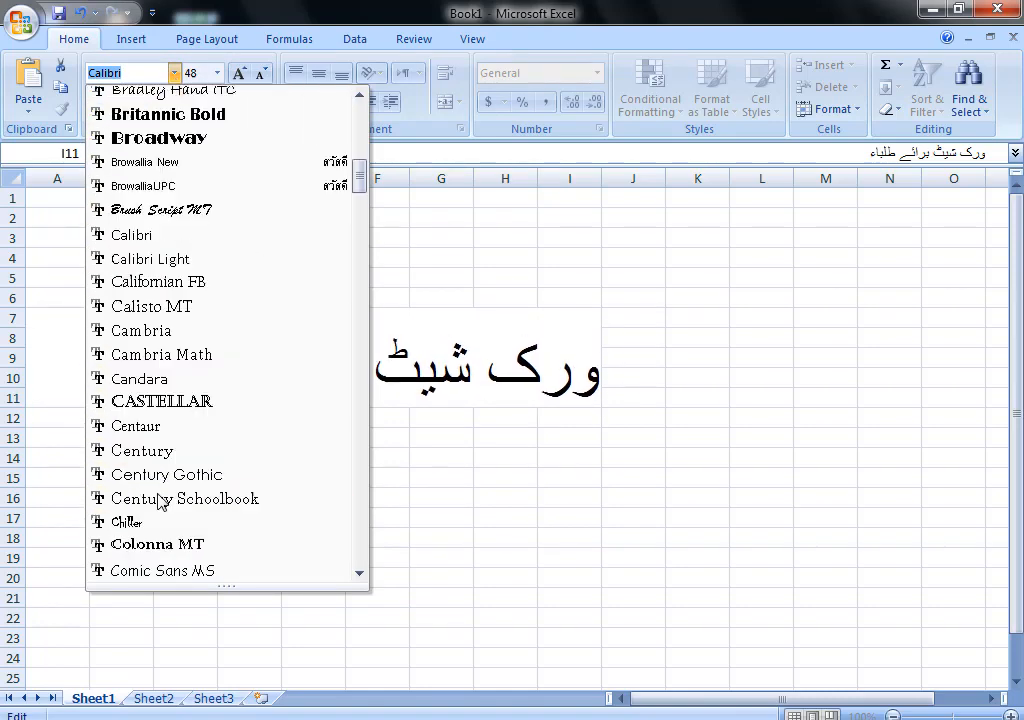
{"action": "scroll", "coordinate": [160, 500], "scroll_direction": "down", "scroll_amount": 8}
{"action": "scroll", "coordinate": [158, 498], "scroll_direction": "down", "scroll_amount": 7}
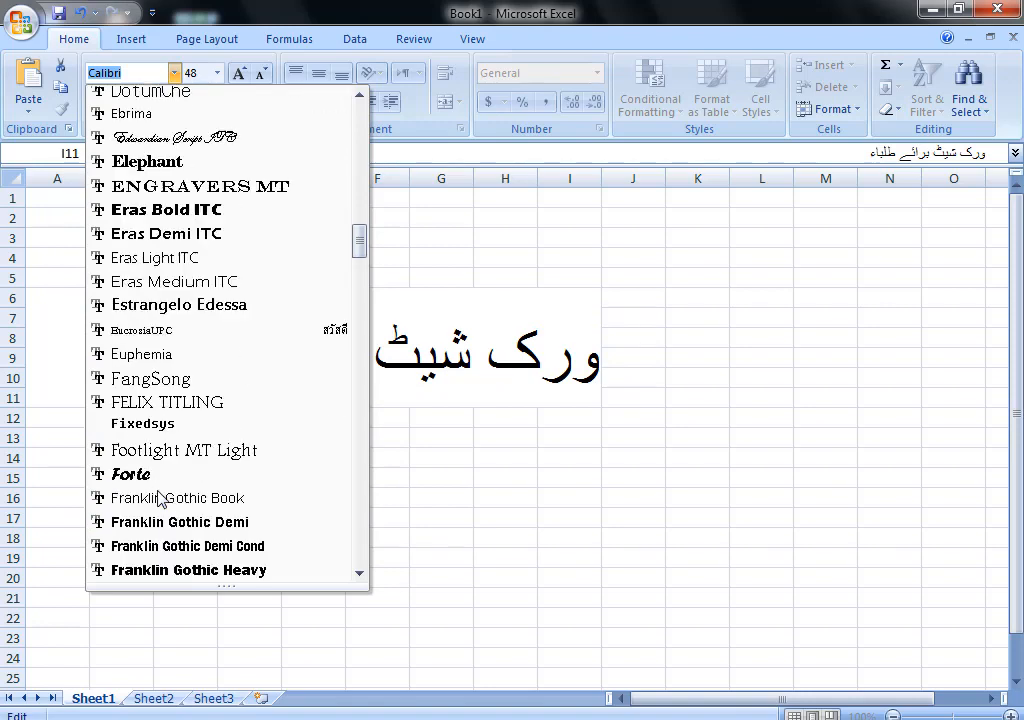
{"action": "scroll", "coordinate": [158, 498], "scroll_direction": "down", "scroll_amount": 6}
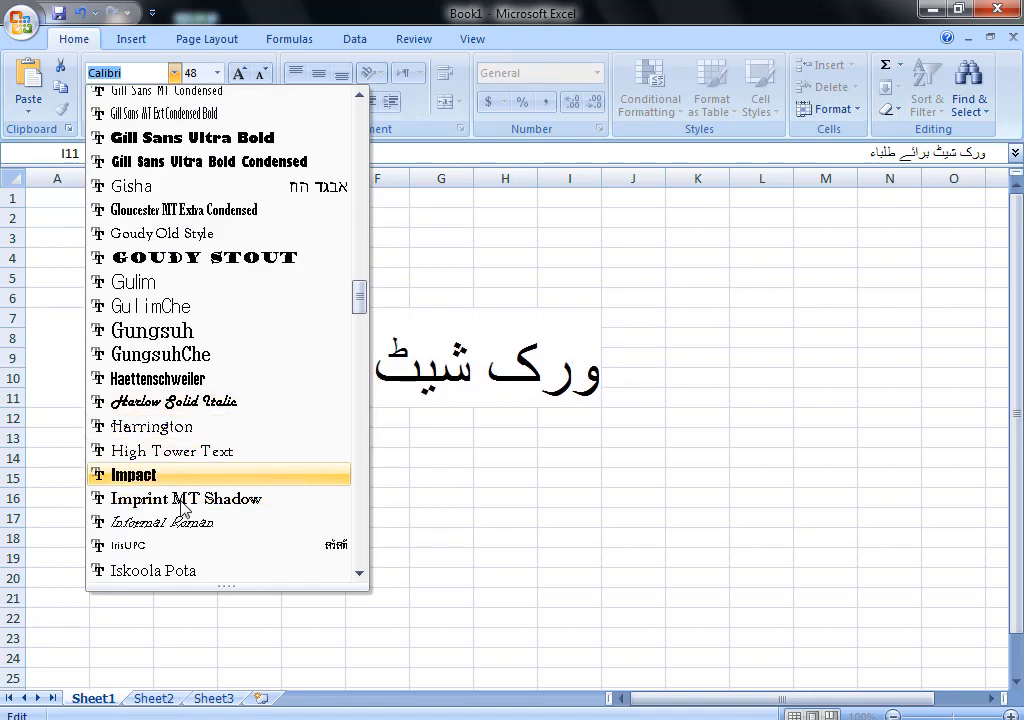
{"action": "scroll", "coordinate": [150, 500], "scroll_direction": "down", "scroll_amount": 1}
{"action": "left_click", "coordinate": [215, 528]}
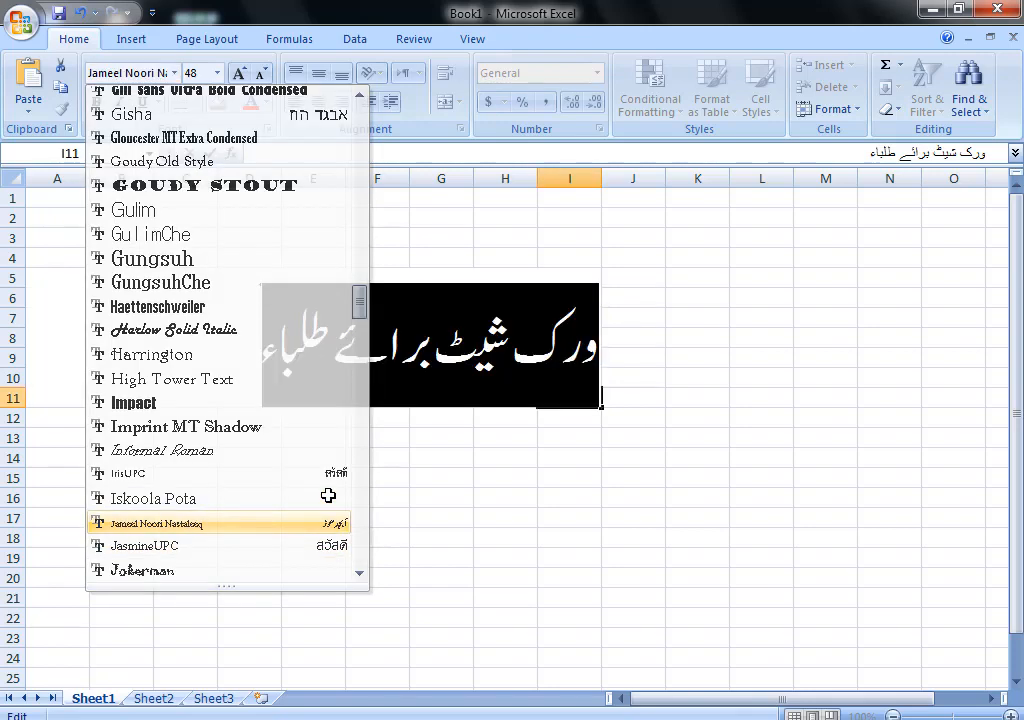
Finish the font edit in cell I11 and change the font color of its entire Urdu text to red.
{"action": "left_click", "coordinate": [715, 405]}
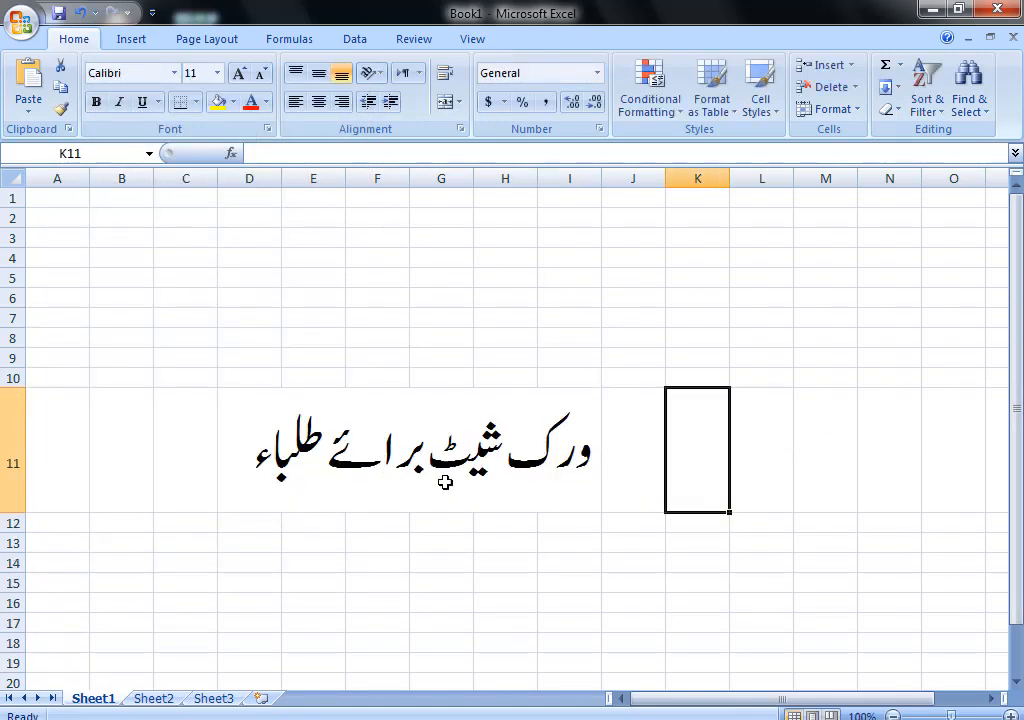
{"action": "left_click", "coordinate": [242, 459]}
{"action": "double_click", "coordinate": [558, 465]}
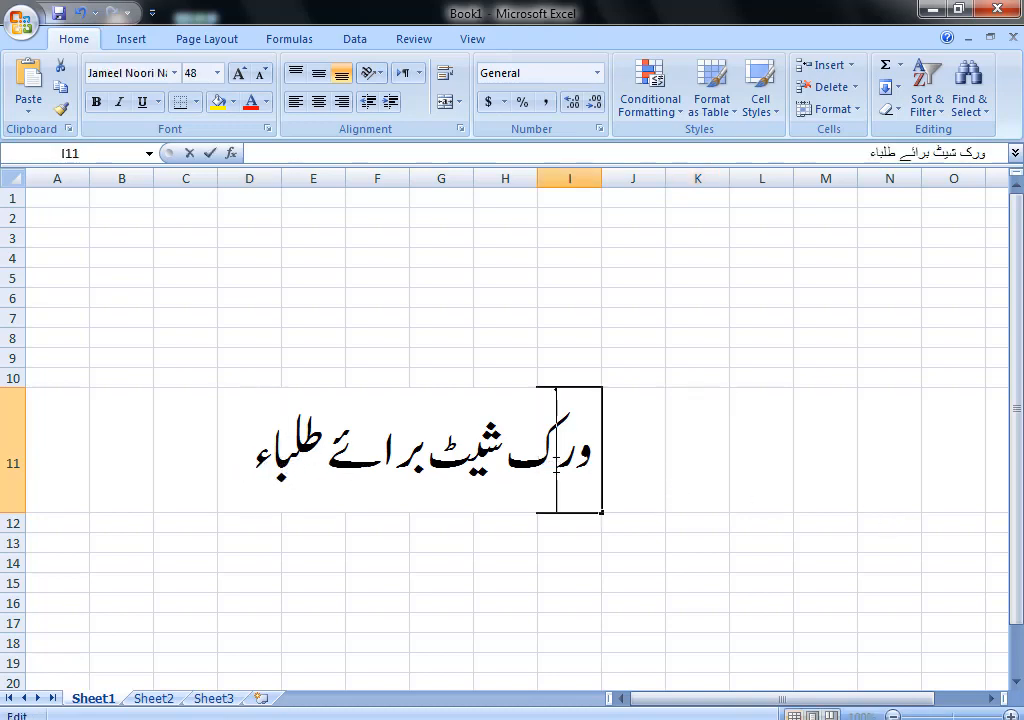
{"action": "double_click", "coordinate": [558, 465]}
{"action": "double_click", "coordinate": [556, 466]}
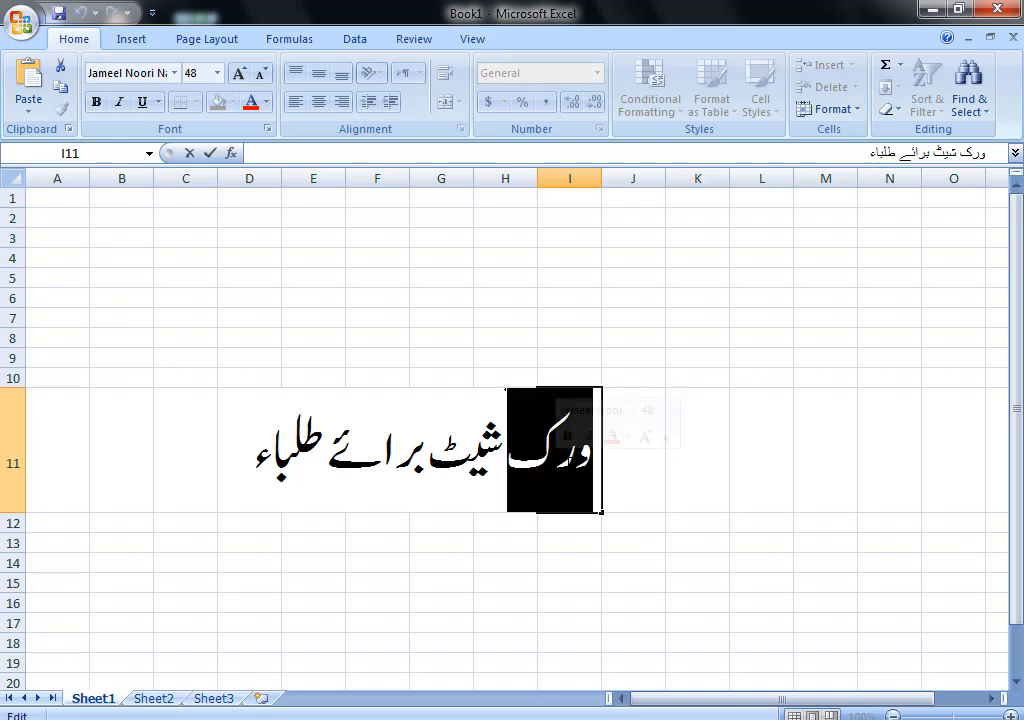
{"action": "left_click", "coordinate": [550, 470]}
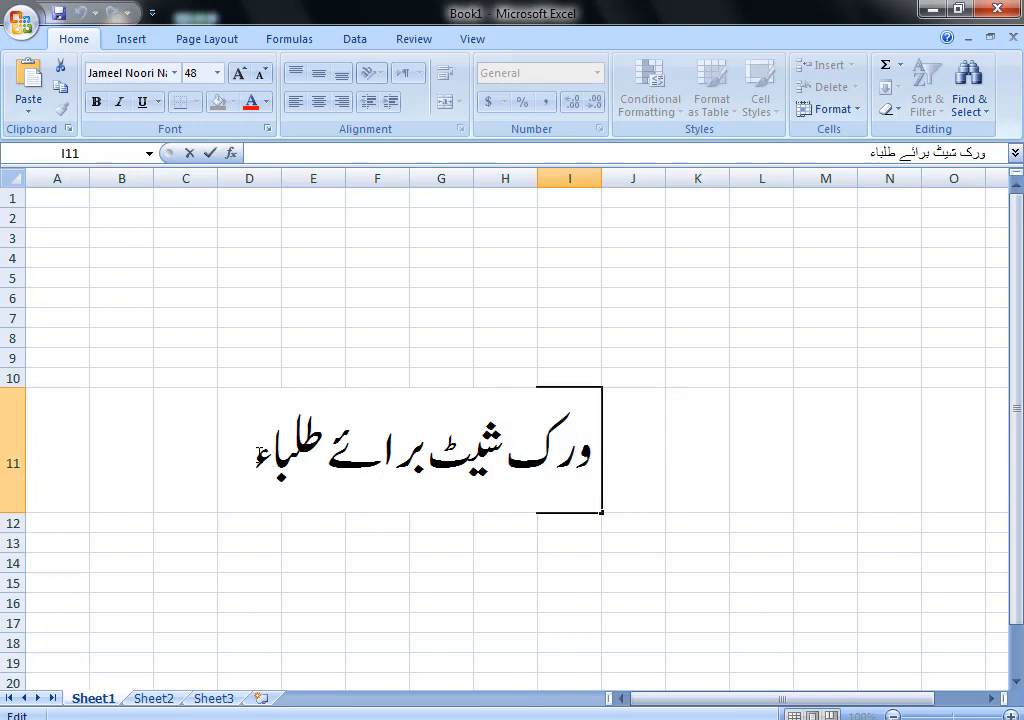
{"action": "left_click_drag", "start_coordinate": [258, 455], "coordinate": [597, 452]}
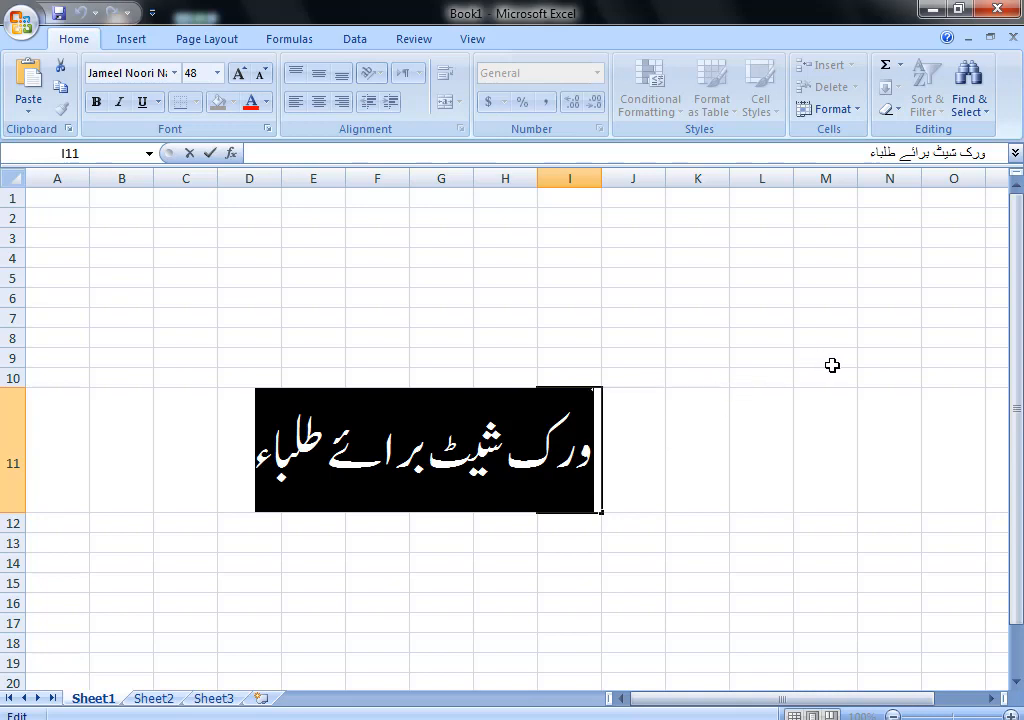
{"action": "left_click", "coordinate": [251, 104]}
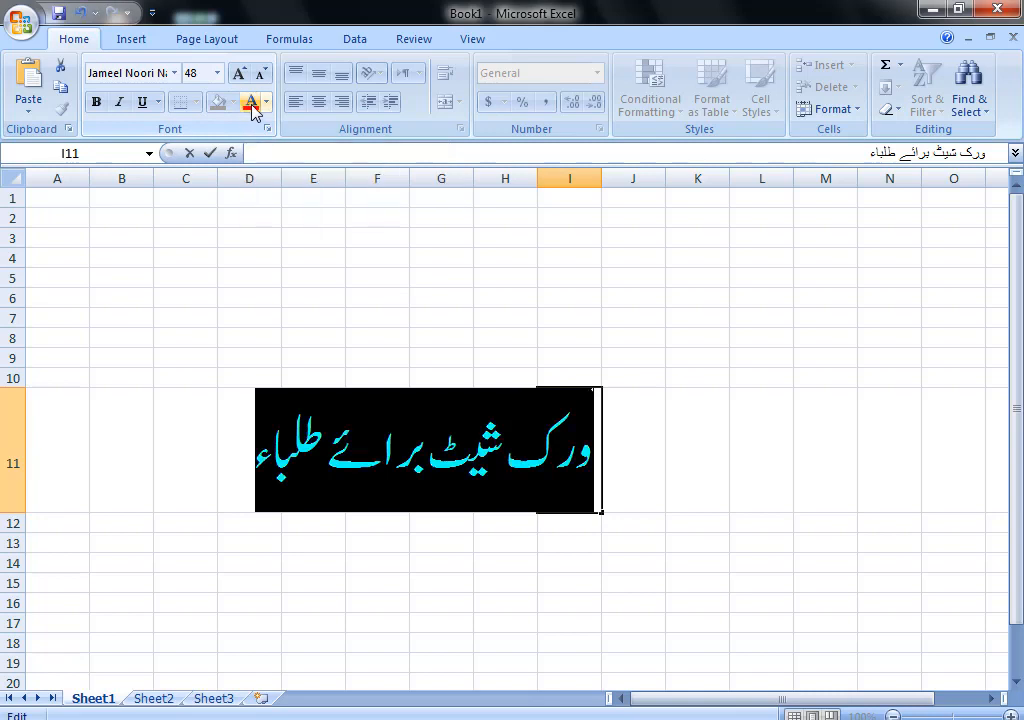
{"action": "left_click", "coordinate": [646, 410]}
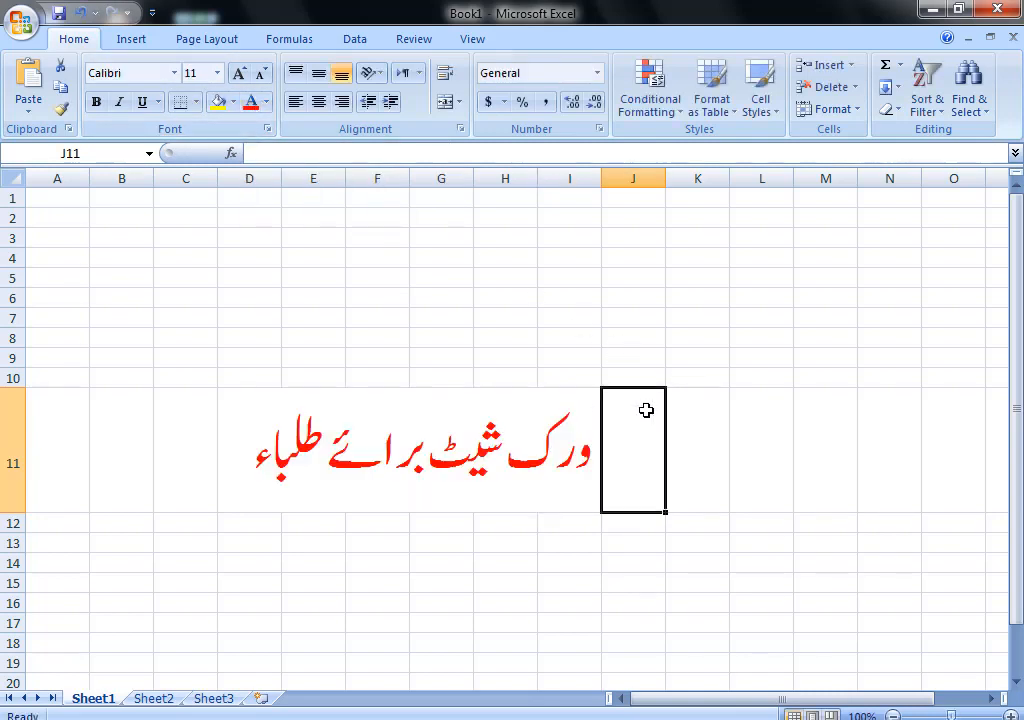